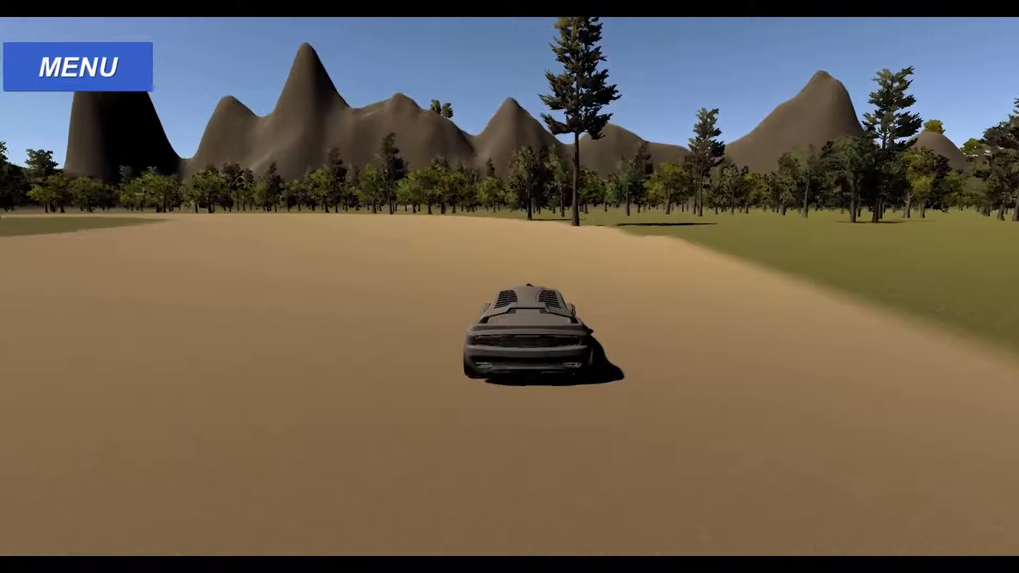
{"action": "key", "text": "a"}
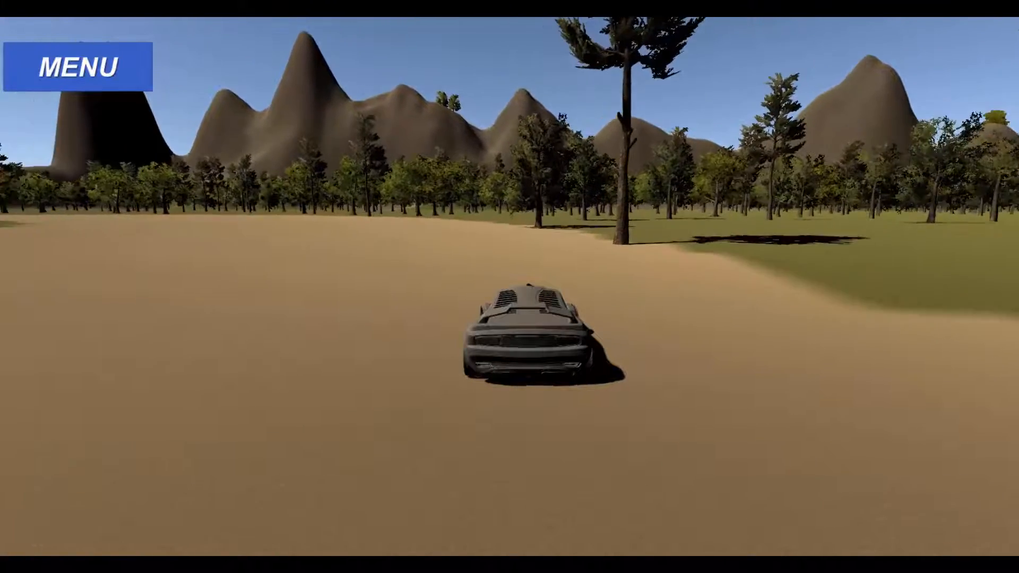
{"action": "key", "text": "s"}
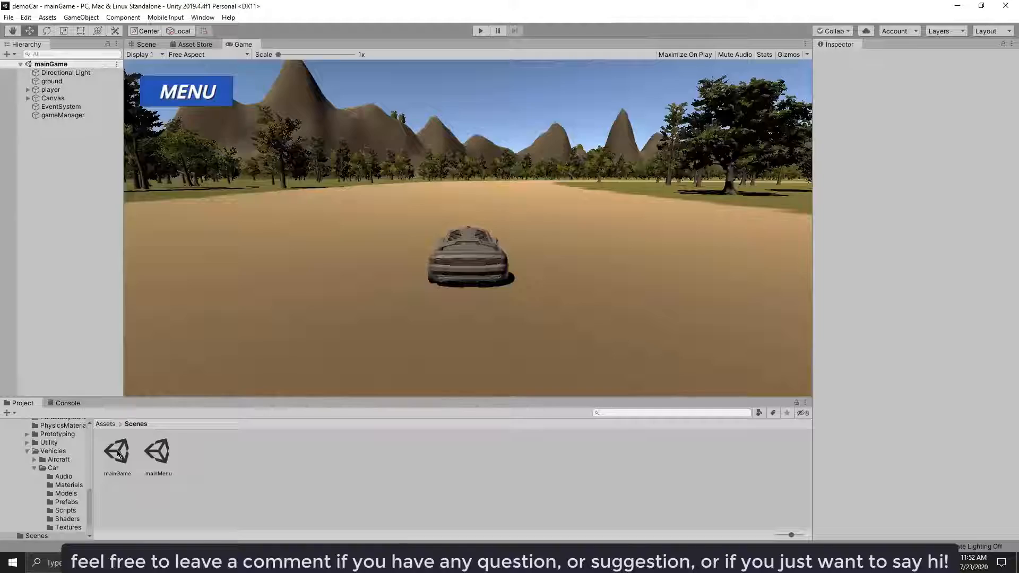
Create a folder named scripts in Assets and move the menu manager script into it
{"action": "left_click", "coordinate": [105, 424]}
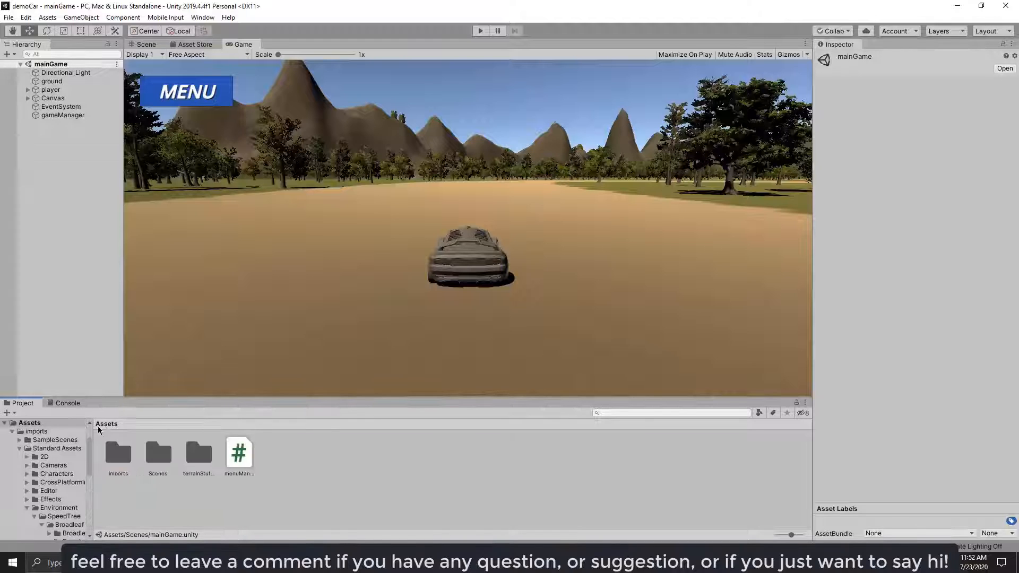
{"action": "right_click", "coordinate": [246, 502]}
{"action": "mouse_move", "coordinate": [399, 239]}
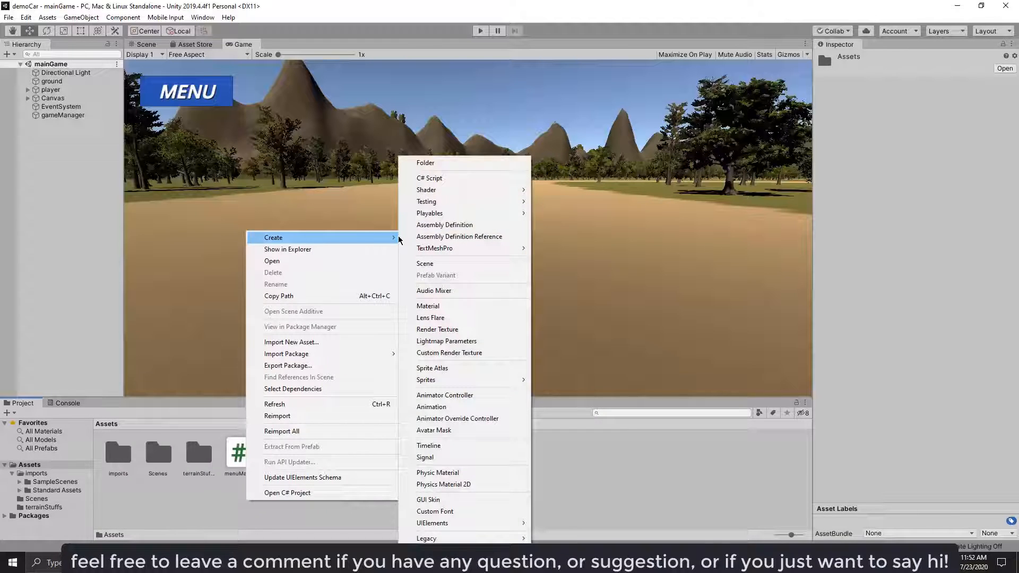
{"action": "left_click", "coordinate": [425, 162]}
{"action": "type", "text": "scripts"}
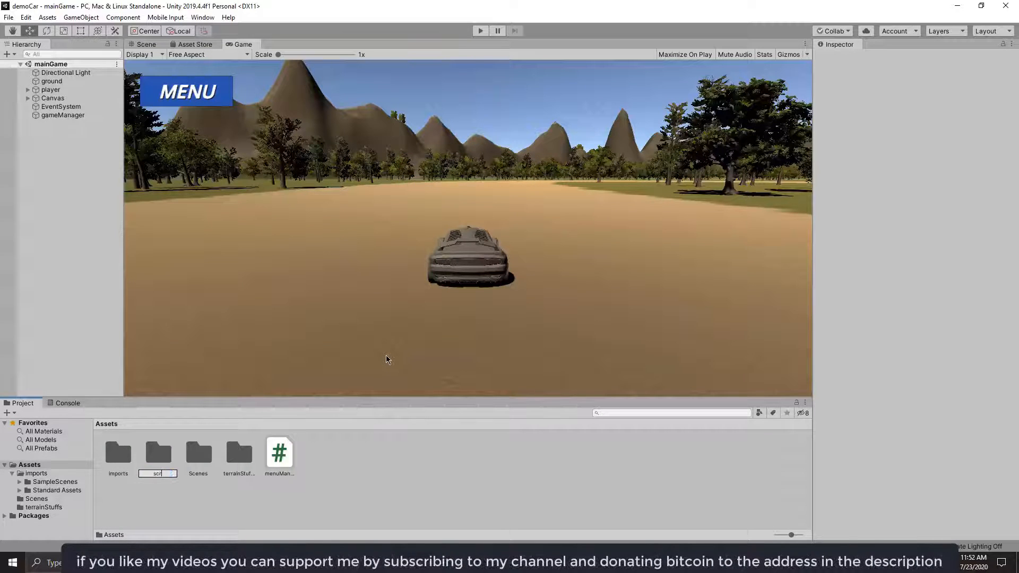
{"action": "key", "text": "Return"}
{"action": "mouse_move", "coordinate": [279, 453]}
{"action": "left_mouse_down"}
{"action": "mouse_move", "coordinate": [229, 492]}
{"action": "mouse_move", "coordinate": [289, 460]}
{"action": "left_mouse_up"}
{"action": "left_click_drag", "start_coordinate": [231, 509], "coordinate": [199, 456]}
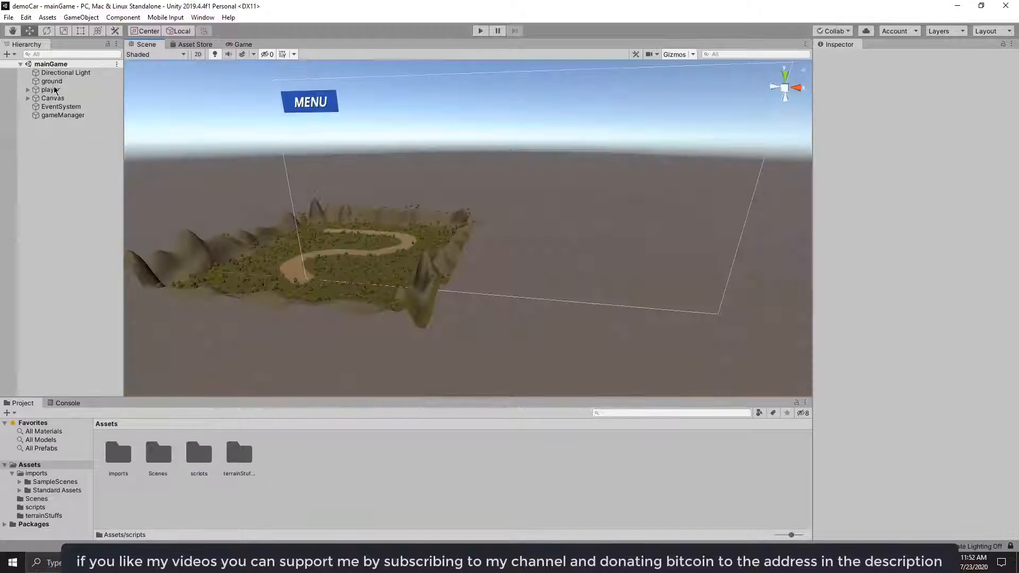
Create an empty game object in the mainGame scene and name it endPoint
{"action": "right_click", "coordinate": [96, 194]}
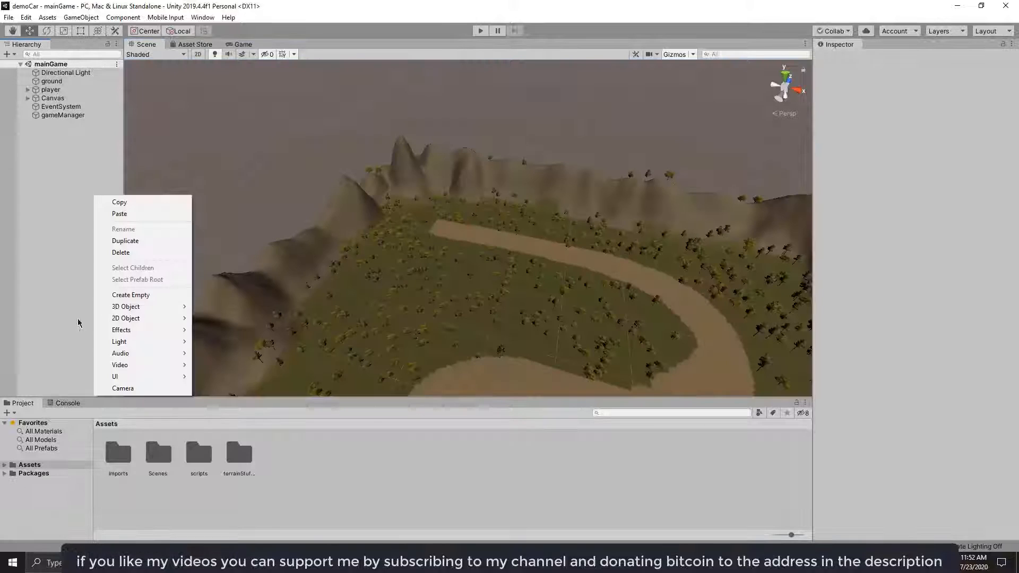
{"action": "left_click", "coordinate": [149, 295]}
{"action": "key", "text": "F2"}
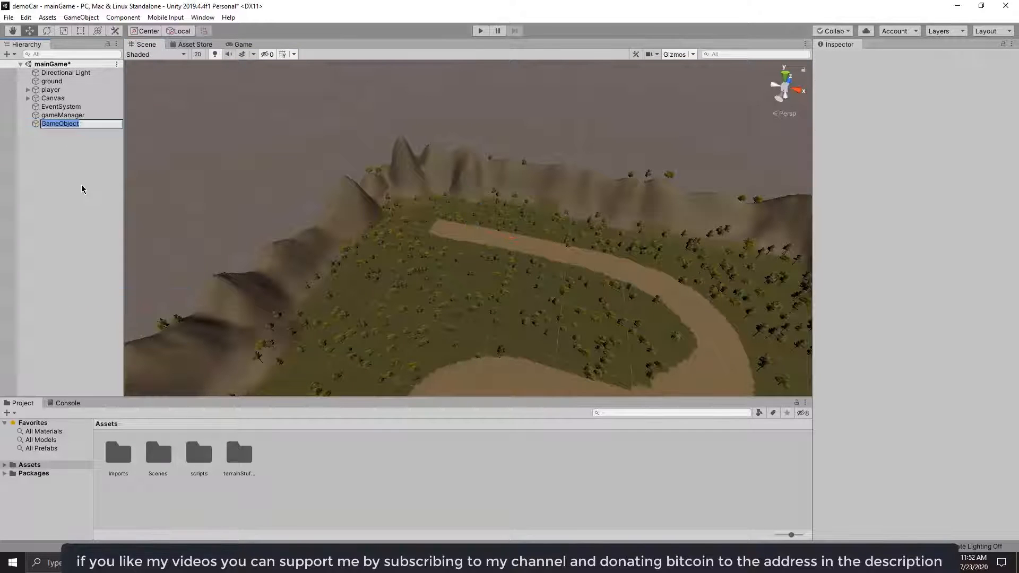
{"action": "type", "text": "endP"}
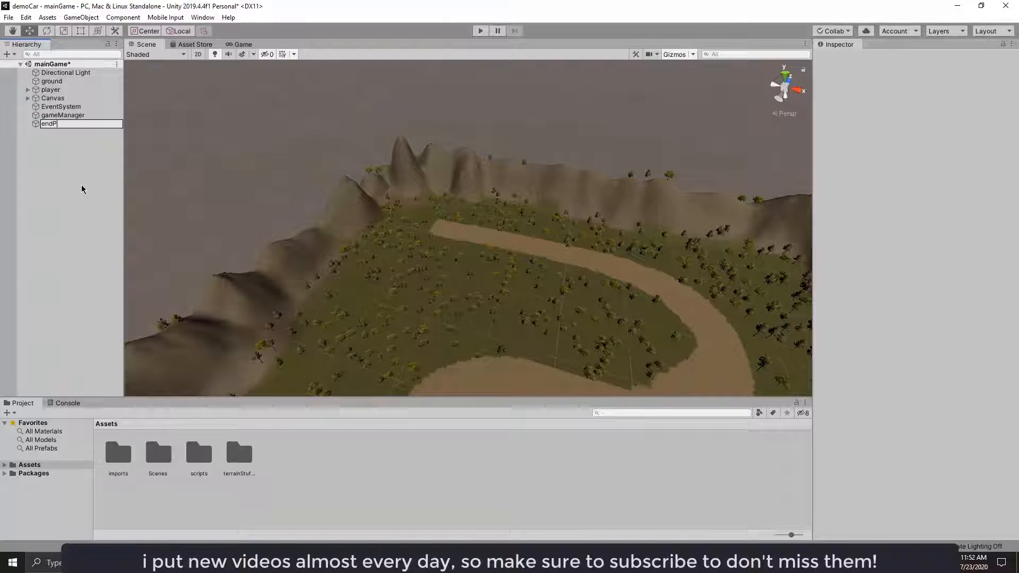
{"action": "type", "text": "oint"}
{"action": "key", "text": "Return"}
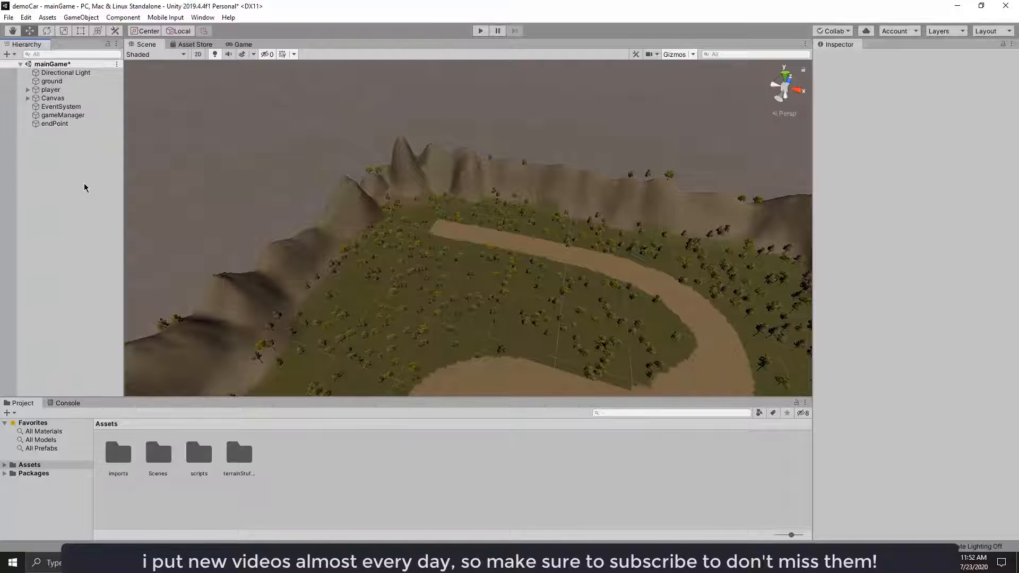
Add a cube as a child of the endPoint object
{"action": "right_click", "coordinate": [53, 124]}
{"action": "mouse_move", "coordinate": [88, 236]}
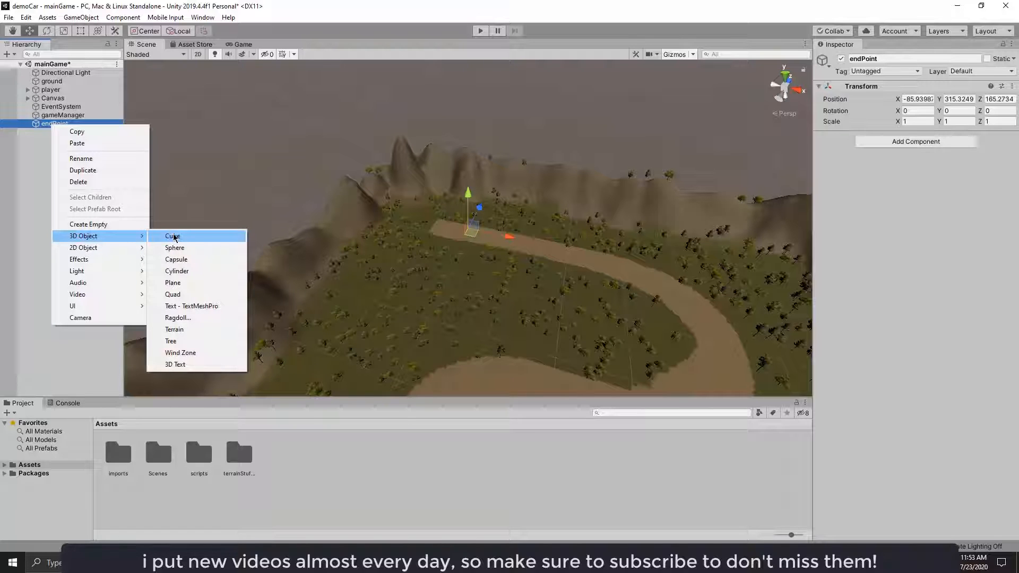
{"action": "left_click", "coordinate": [174, 237]}
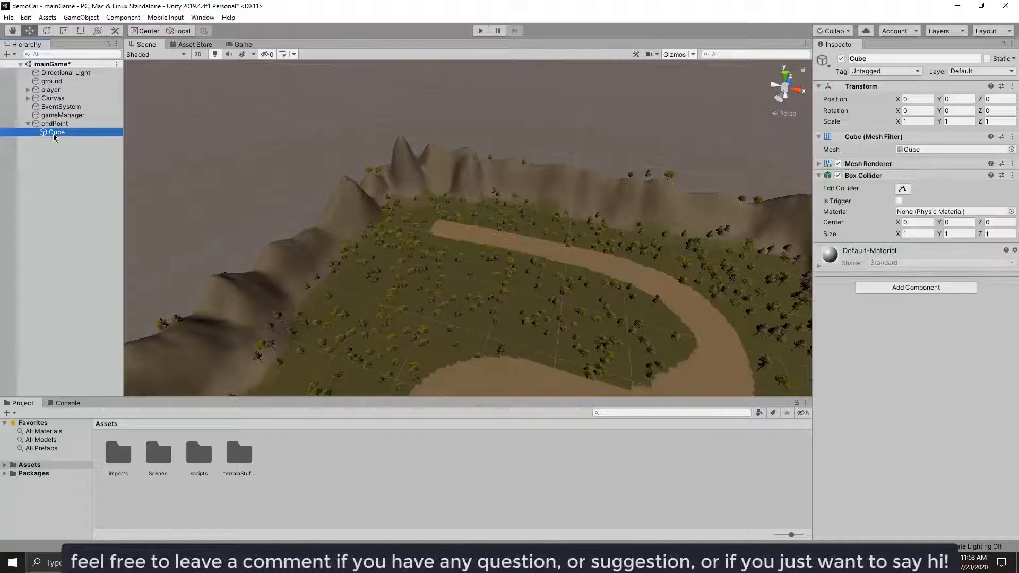
Place endPoint on the dirt road near its far end, at about X -229, Y 0, Z 530
{"action": "double_click", "coordinate": [53, 123]}
{"action": "scroll", "coordinate": [491, 231], "scroll_direction": "down", "scroll_amount": 3}
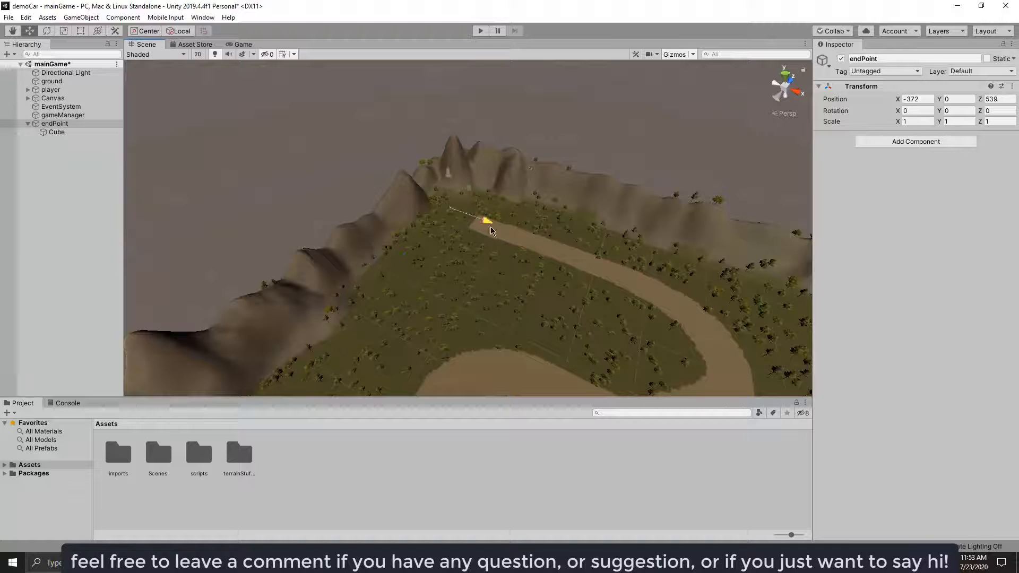
{"action": "left_click_drag", "start_coordinate": [491, 231], "coordinate": [521, 241]}
{"action": "double_click", "coordinate": [59, 132]}
{"action": "left_click_drag", "start_coordinate": [371, 308], "coordinate": [414, 307], "text": "alt"}
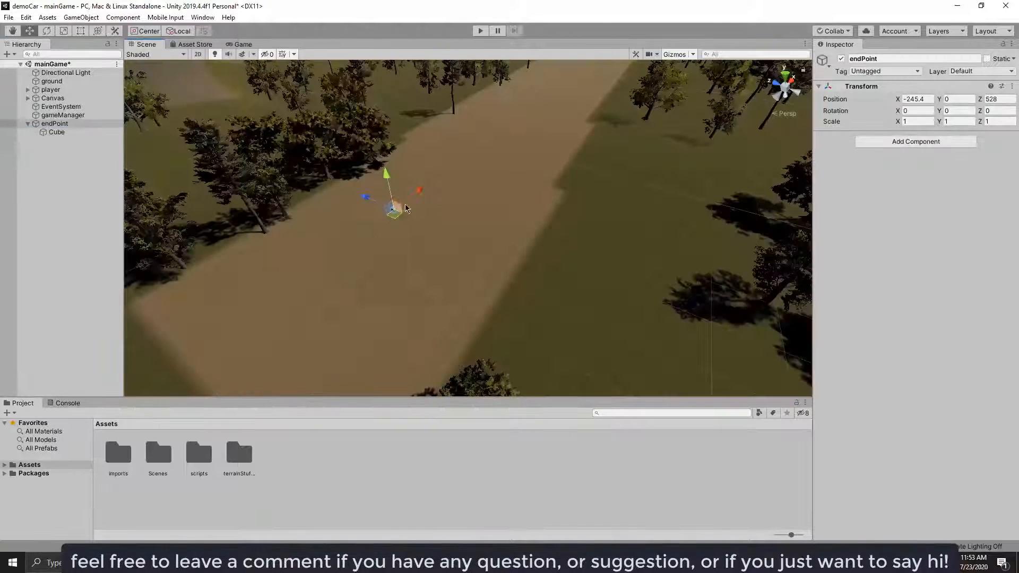
{"action": "left_click_drag", "start_coordinate": [406, 207], "coordinate": [461, 178]}
{"action": "left_click_drag", "start_coordinate": [400, 168], "coordinate": [397, 164]}
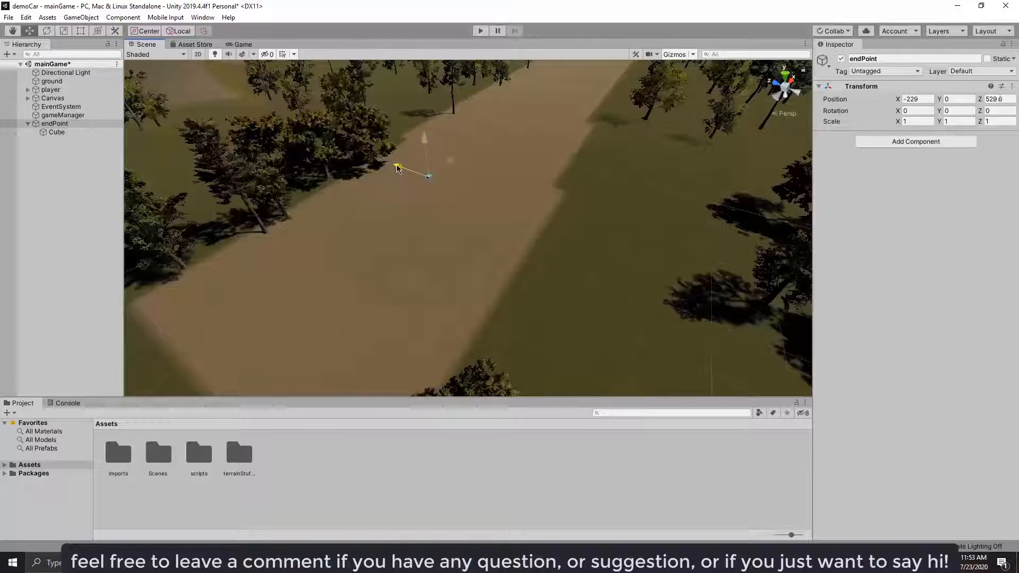
{"action": "middle_click_drag", "start_coordinate": [511, 183], "coordinate": [567, 218]}
{"action": "key", "text": "f"}
Add a cylinder as a child of endPoint and move it to the road's edge, at about Z -32
{"action": "right_click", "coordinate": [53, 124]}
{"action": "mouse_move", "coordinate": [90, 234]}
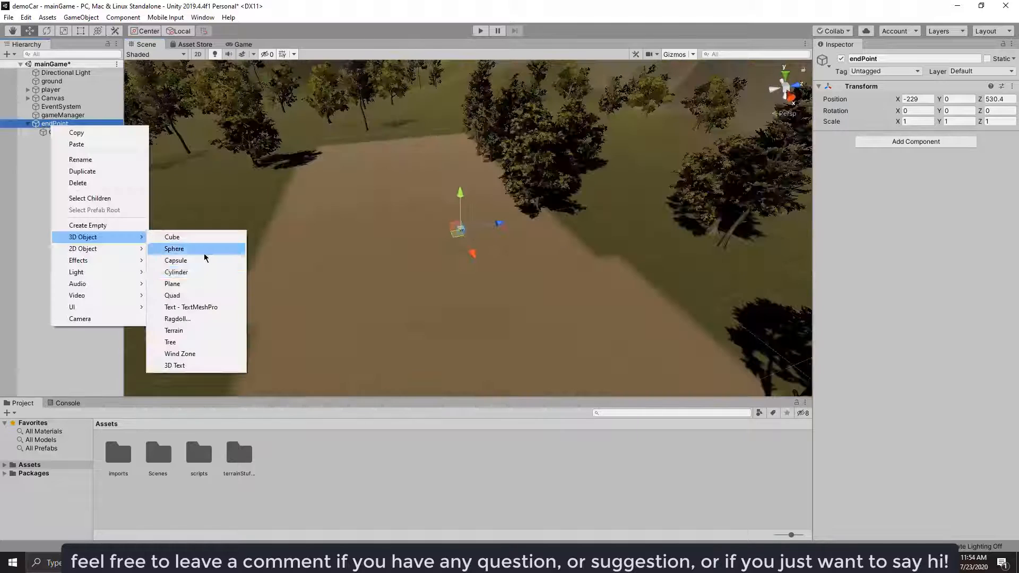
{"action": "left_click", "coordinate": [159, 271]}
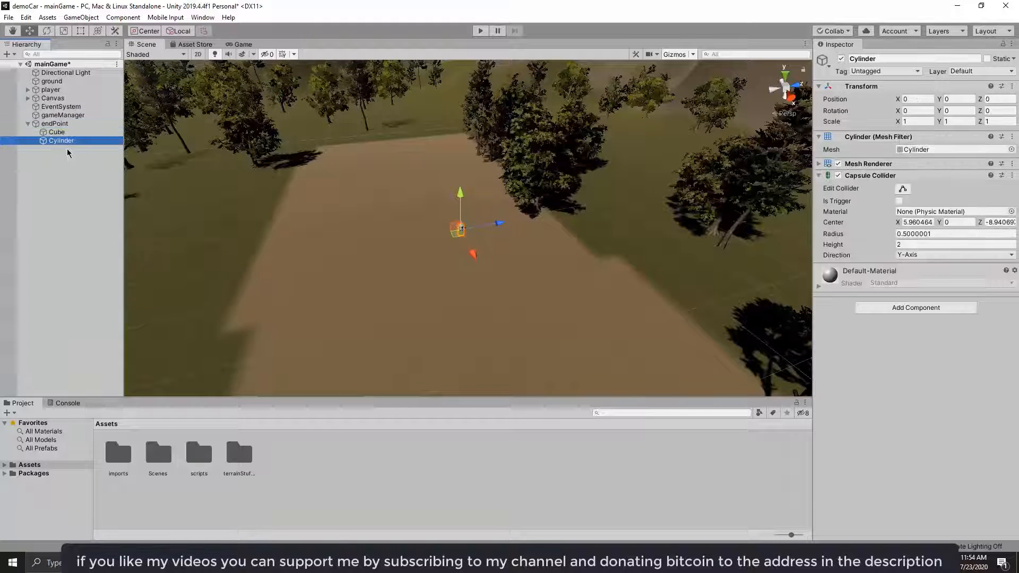
{"action": "left_click", "coordinate": [474, 235]}
{"action": "left_click_drag", "start_coordinate": [474, 236], "coordinate": [331, 242]}
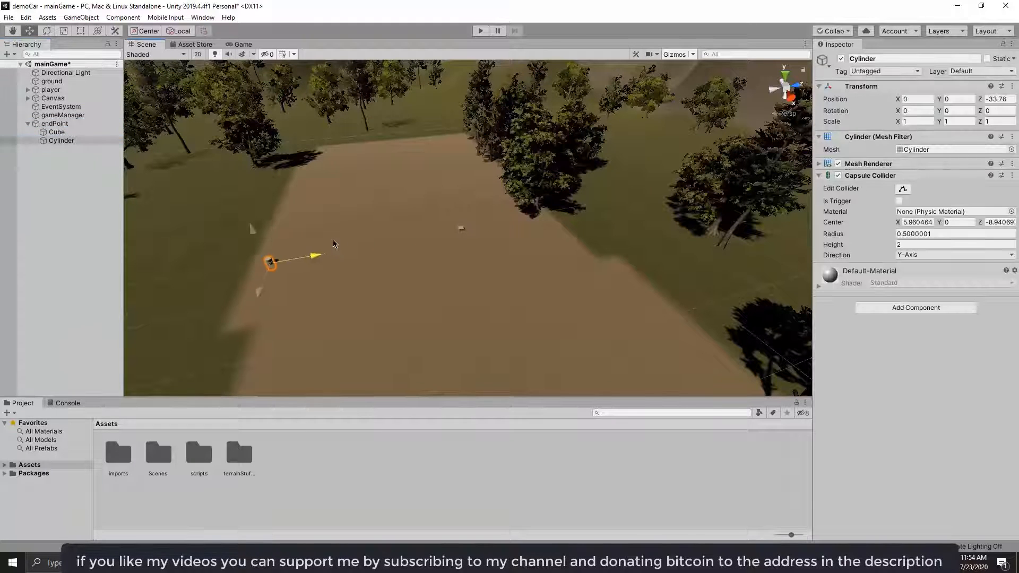
{"action": "right_click", "coordinate": [70, 140]}
{"action": "key", "text": "Escape"}
Stretch the cylinder into a pole with a Y scale of about 13.6 and raise it to about Y 12.6
{"action": "key", "text": "r"}
{"action": "left_click_drag", "start_coordinate": [265, 228], "coordinate": [284, 260]}
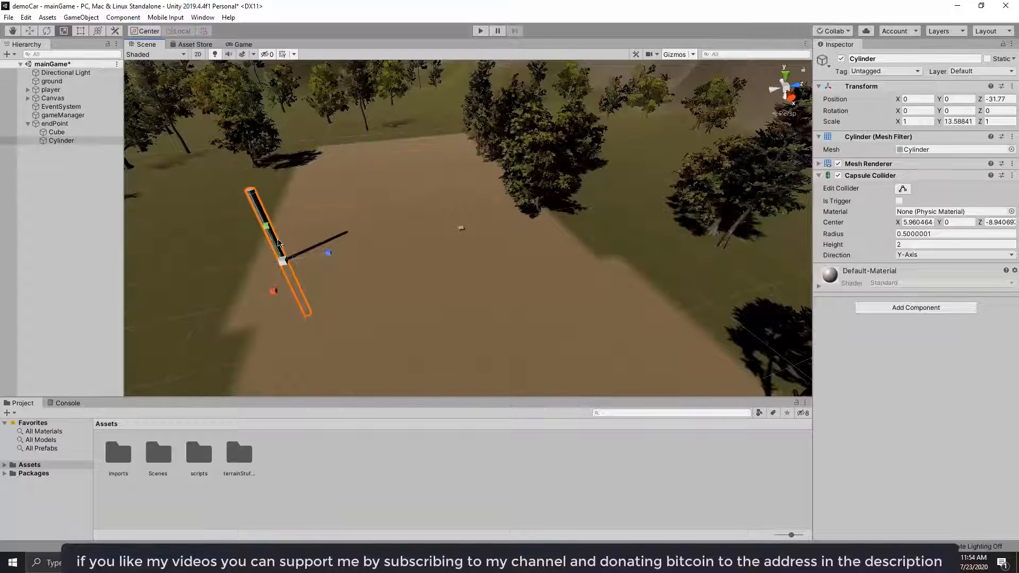
{"action": "key", "text": "w"}
{"action": "left_click_drag", "start_coordinate": [253, 209], "coordinate": [233, 155]}
Duplicate the cylinder and move the copy to the opposite edge of the road, at about Z 10
{"action": "left_click", "coordinate": [55, 142]}
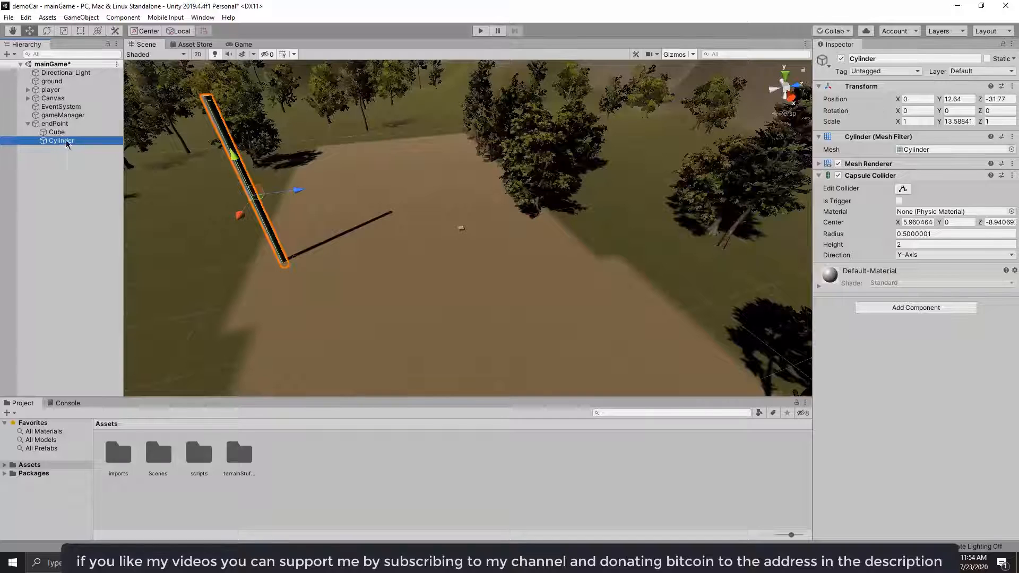
{"action": "key", "text": "ctrl+d"}
{"action": "left_click_drag", "start_coordinate": [295, 190], "coordinate": [609, 164]}
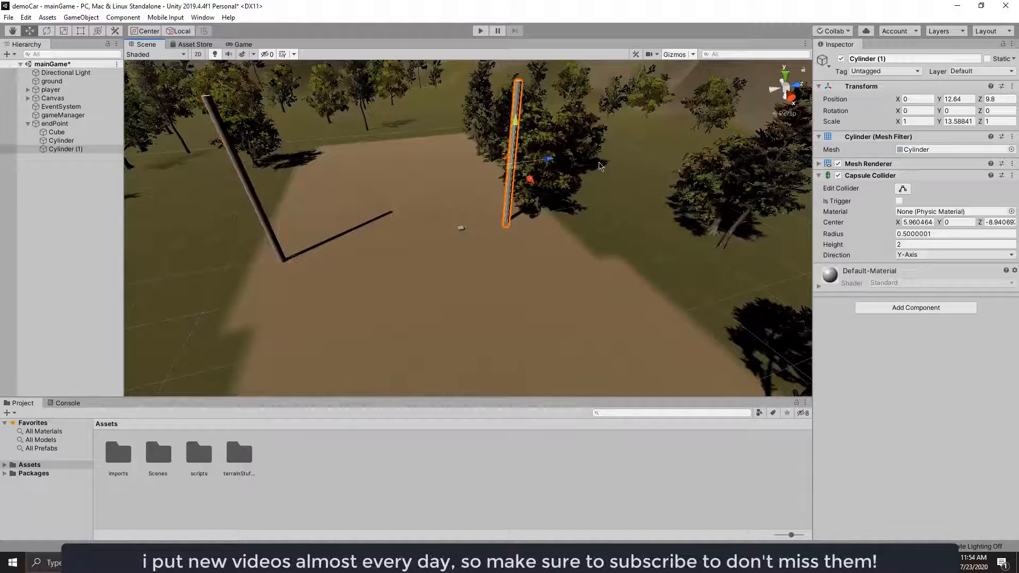
Raise the cube to the pole tops at about Y 25 and stretch it across both poles to a Z scale of about 44
{"action": "left_click", "coordinate": [460, 228]}
{"action": "left_click_drag", "start_coordinate": [460, 204], "coordinate": [490, 160]}
{"action": "right_click_drag", "start_coordinate": [490, 160], "coordinate": [484, 155]}
{"action": "left_click_drag", "start_coordinate": [510, 133], "coordinate": [650, 124]}
{"action": "key", "text": "r"}
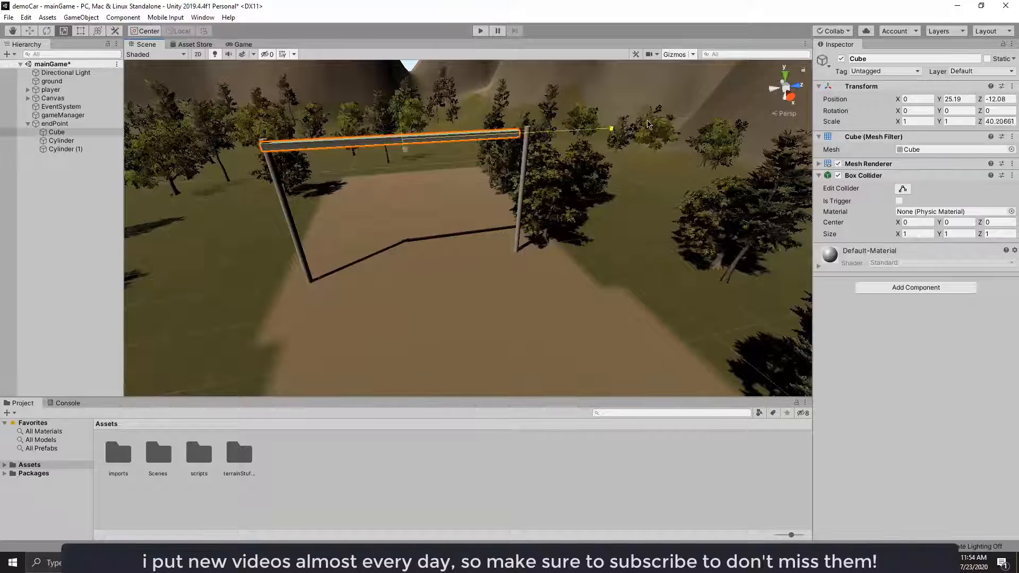
{"action": "key", "text": "w"}
{"action": "mouse_move", "coordinate": [447, 139]}
{"action": "left_mouse_down"}
{"action": "mouse_move", "coordinate": [464, 142]}
{"action": "mouse_move", "coordinate": [453, 139]}
{"action": "left_mouse_up"}
Heighten the crossbar cube into a banner with a Y scale of about 7.7 and lower it to about Y 22
{"action": "key", "text": "r"}
{"action": "left_click_drag", "start_coordinate": [404, 92], "coordinate": [393, 114]}
{"action": "key", "text": "w"}
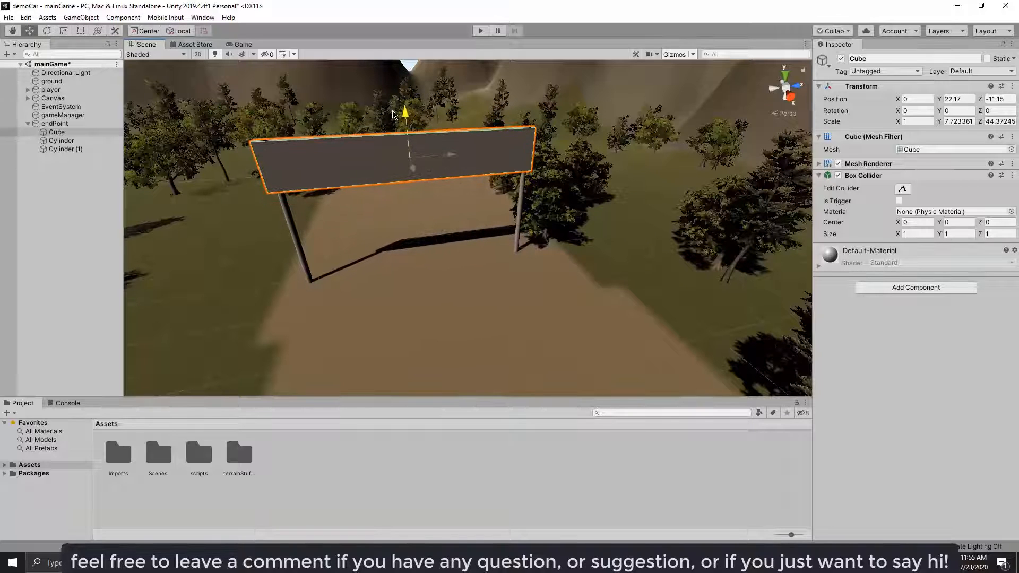
Create an empty game object named base and reset its transform
{"action": "right_click", "coordinate": [83, 198]}
{"action": "left_click", "coordinate": [119, 298]}
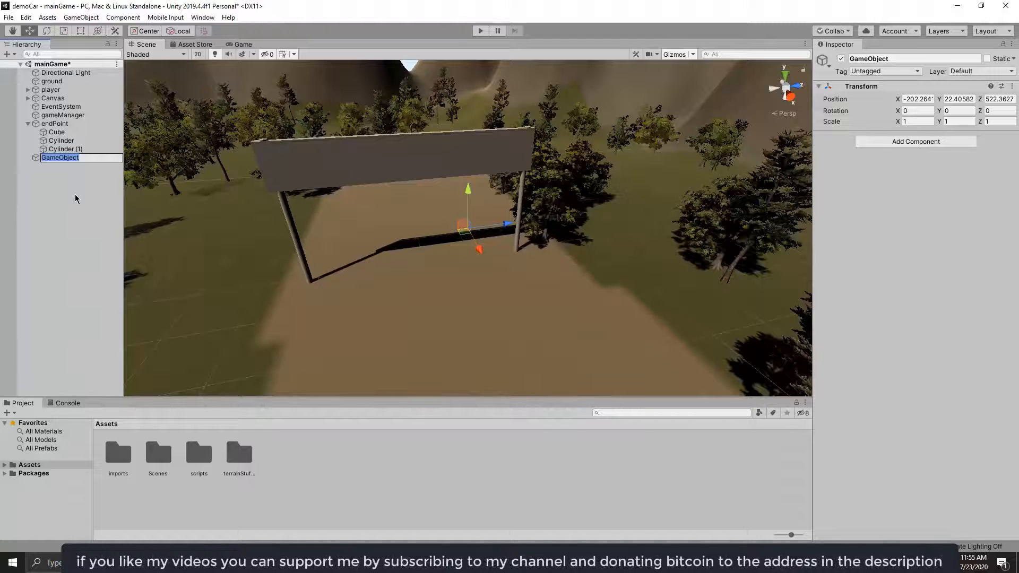
{"action": "type", "text": "base"}
{"action": "key", "text": "Return"}
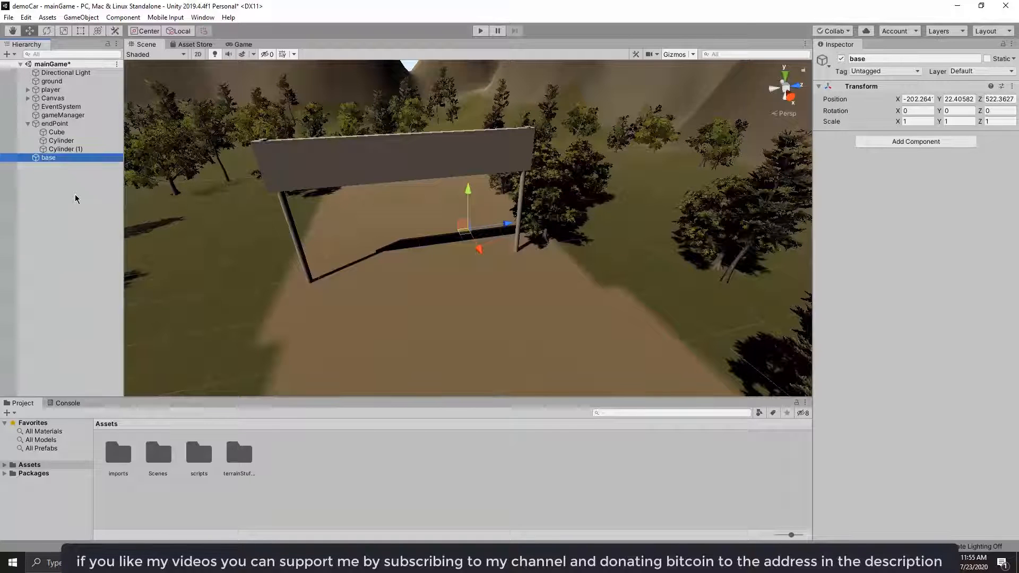
{"action": "left_click", "coordinate": [63, 166]}
{"action": "left_click", "coordinate": [53, 161]}
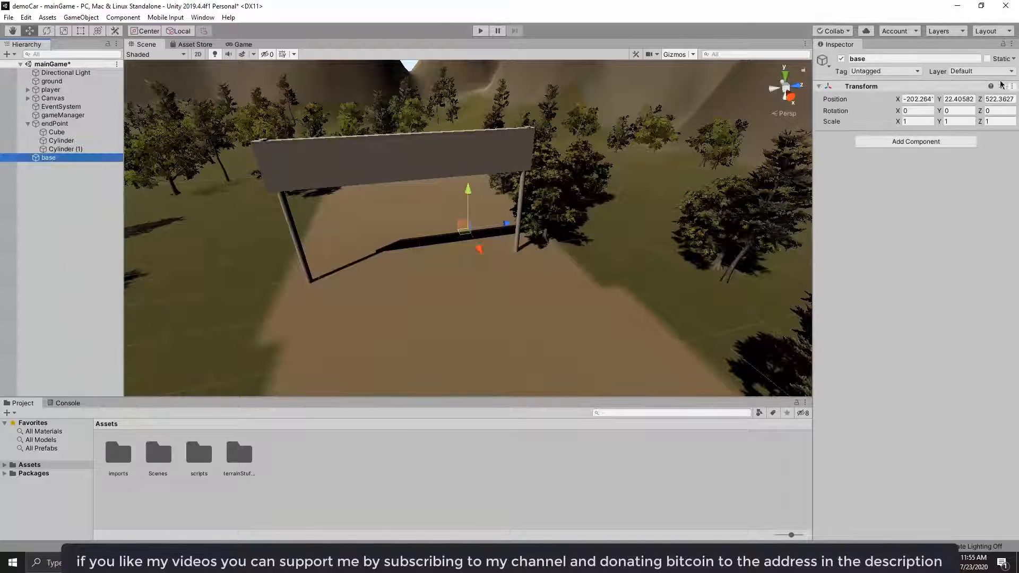
{"action": "left_click", "coordinate": [1012, 86]}
{"action": "left_click", "coordinate": [950, 97]}
Make base a child of endPoint and group the cube and both cylinders under base
{"action": "mouse_move", "coordinate": [53, 158]}
{"action": "left_mouse_down"}
{"action": "mouse_move", "coordinate": [55, 125]}
{"action": "mouse_move", "coordinate": [59, 157]}
{"action": "left_mouse_up"}
{"action": "left_click", "coordinate": [62, 150]}
{"action": "left_click", "coordinate": [56, 132], "text": "shift"}
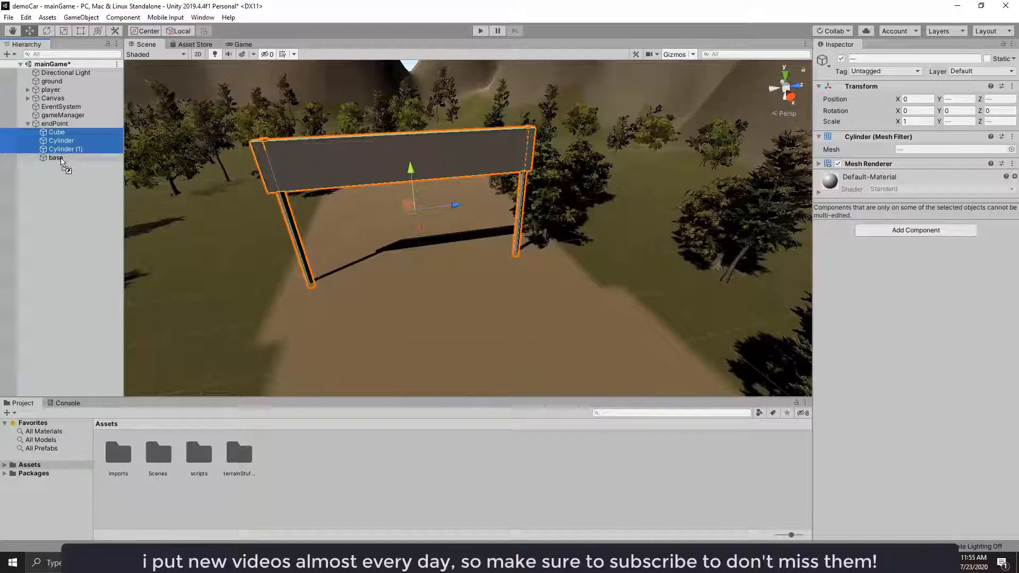
{"action": "left_click", "coordinate": [53, 133]}
{"action": "left_click", "coordinate": [35, 132]}
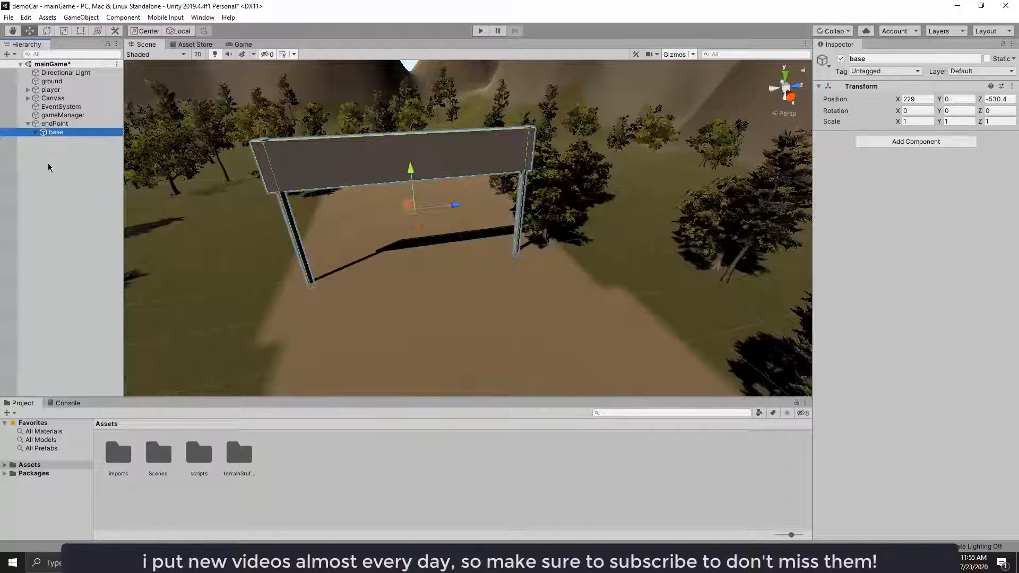
Add a cube under endPoint, move it between the poles at about X -1.9, Z -9.9, and disable its Mesh Renderer
{"action": "right_click", "coordinate": [55, 125]}
{"action": "mouse_move", "coordinate": [90, 236]}
{"action": "left_click", "coordinate": [172, 236]}
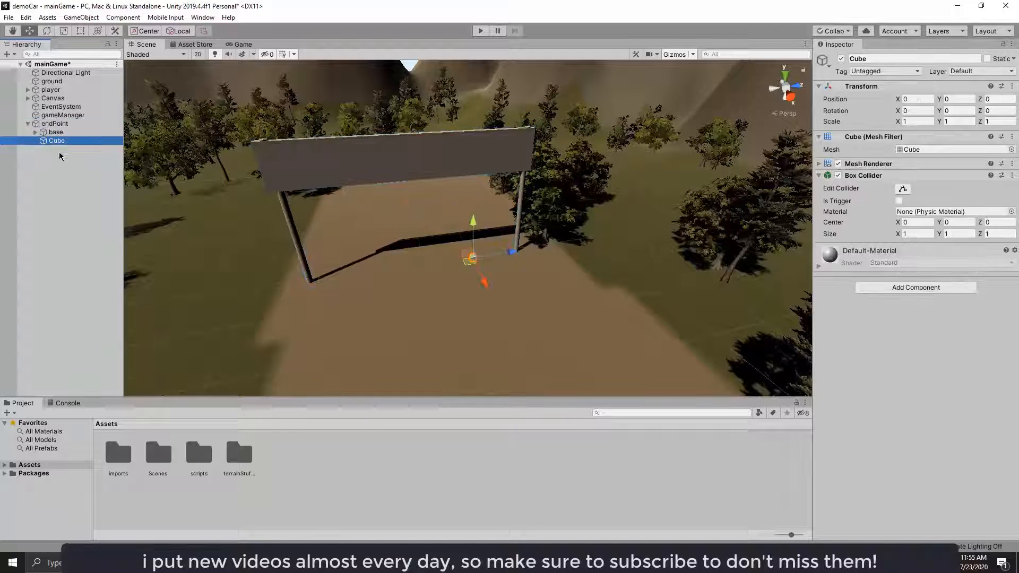
{"action": "left_click", "coordinate": [838, 164]}
Scale the hidden cube to about 13.8 × 10.9 × 52.1 across the gate and shift it to about X -6.3
{"action": "key", "text": "r"}
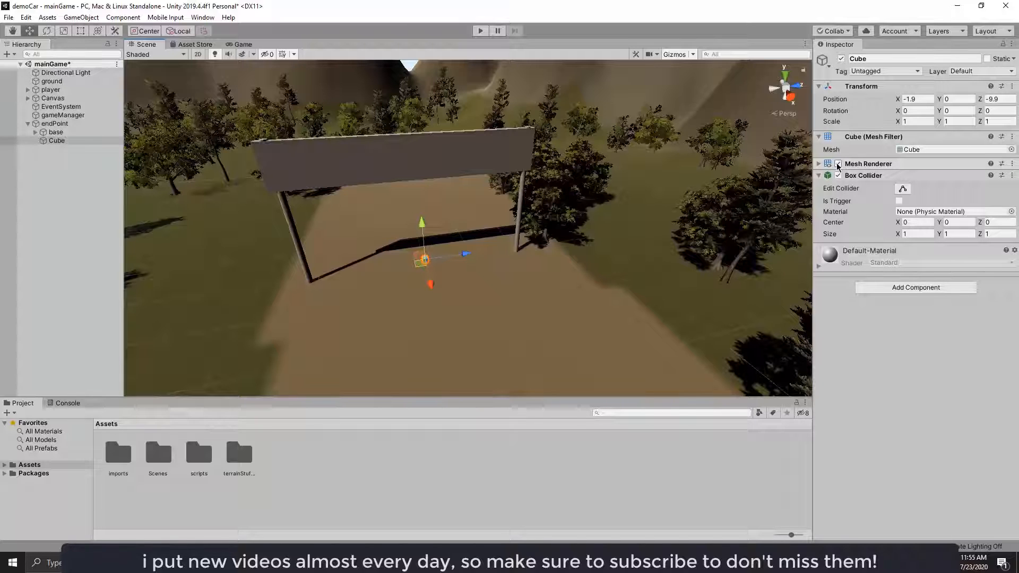
{"action": "left_click_drag", "start_coordinate": [466, 254], "coordinate": [498, 257]}
{"action": "left_click_drag", "start_coordinate": [431, 286], "coordinate": [451, 371]}
{"action": "left_click_drag", "start_coordinate": [423, 223], "coordinate": [432, 118]}
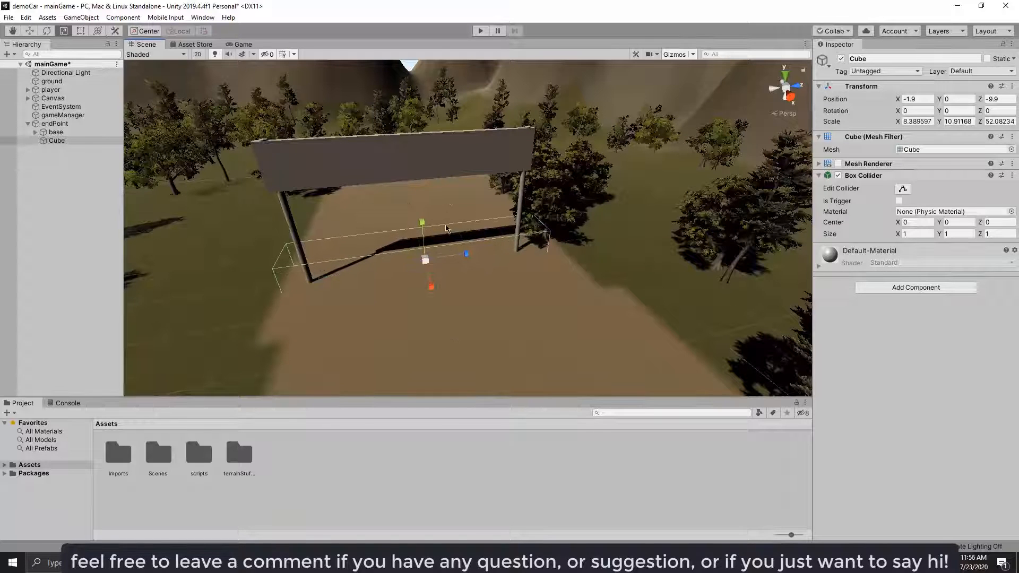
{"action": "left_click_drag", "start_coordinate": [431, 286], "coordinate": [435, 296]}
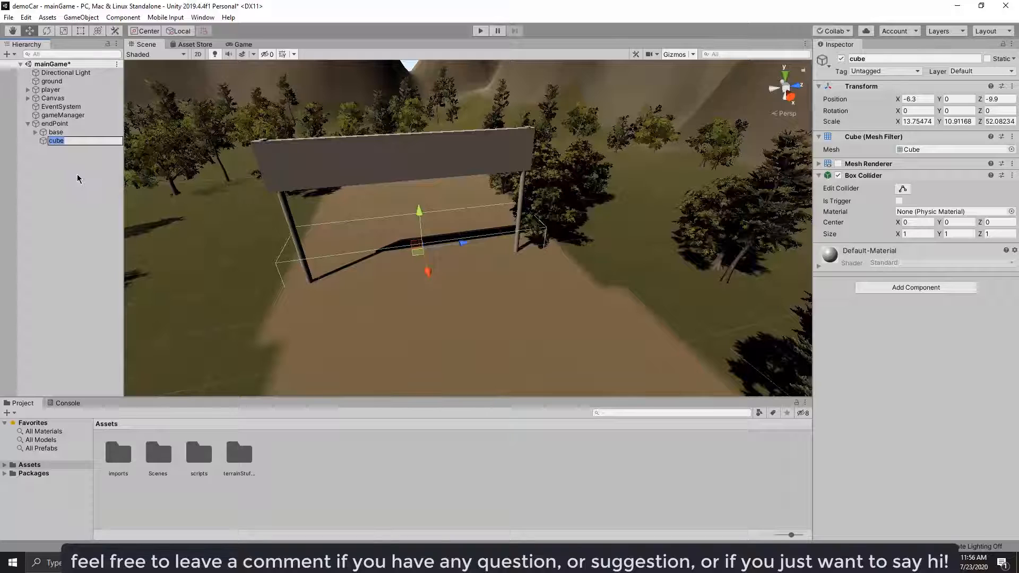
Rename the hidden cube trigger and enable Is Trigger on its Box Collider
{"action": "type", "text": "trigger"}
{"action": "key", "text": "Return"}
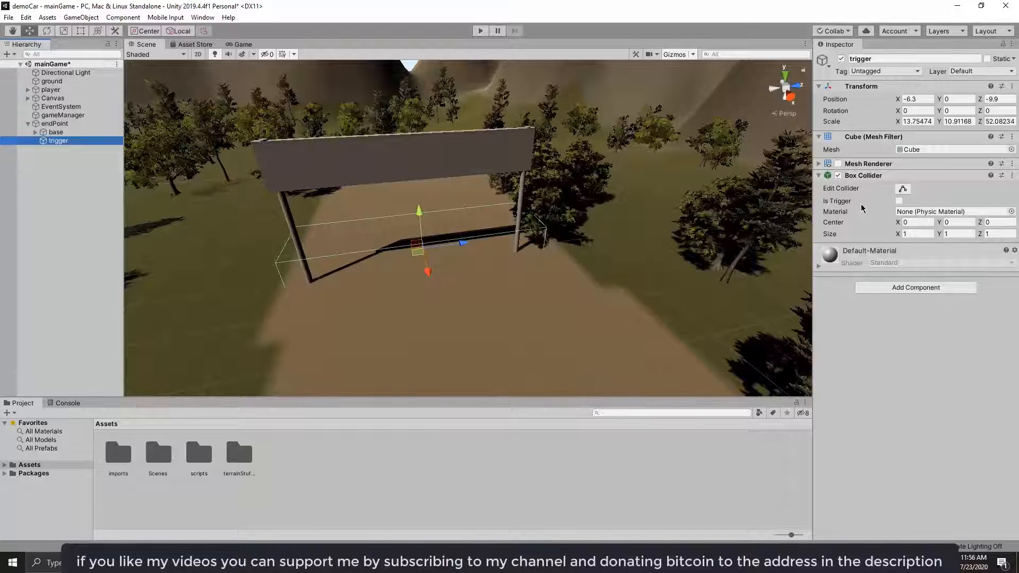
{"action": "left_click", "coordinate": [897, 201]}
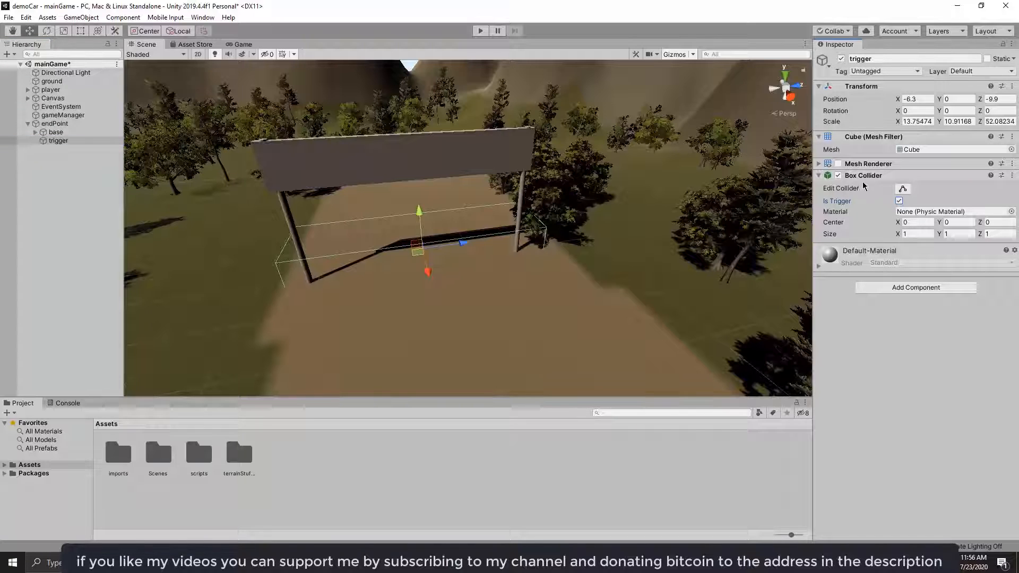
{"action": "left_click", "coordinate": [58, 141]}
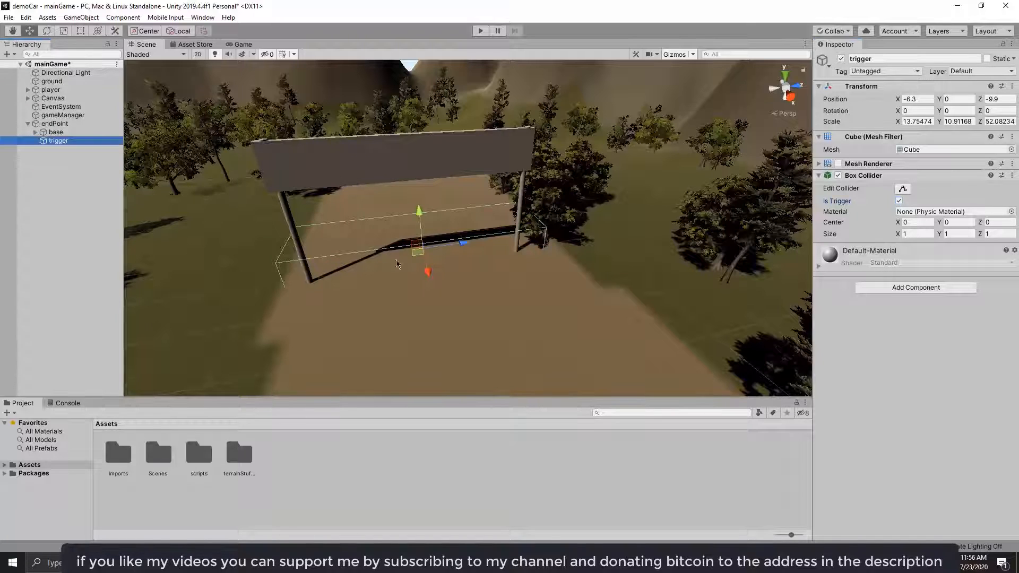
Create a materials folder in Assets and add a material named endBoardMat inside it
{"action": "left_click", "coordinate": [405, 288]}
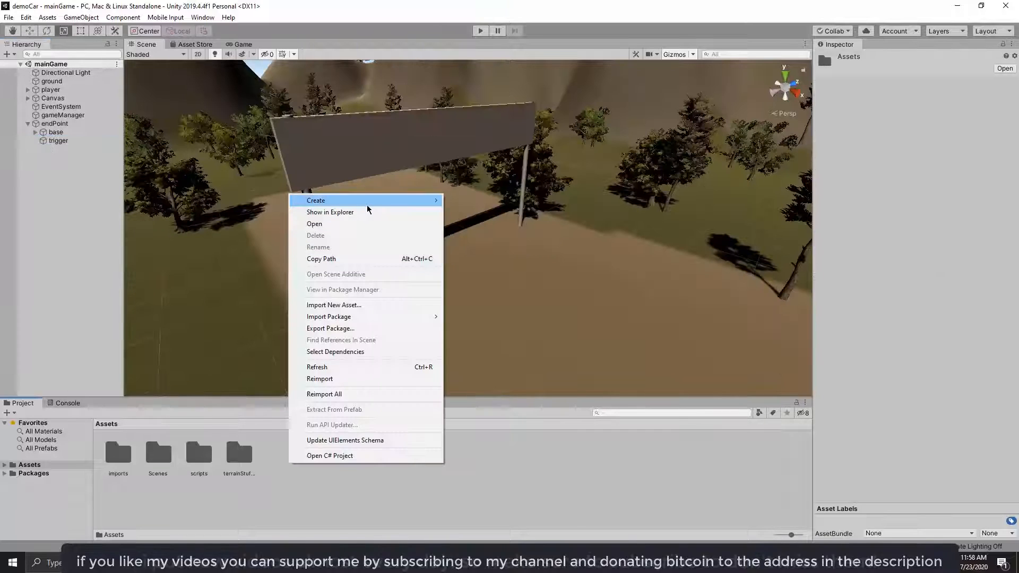
{"action": "mouse_move", "coordinate": [418, 207]}
{"action": "left_click", "coordinate": [475, 163]}
{"action": "type", "text": "materials"}
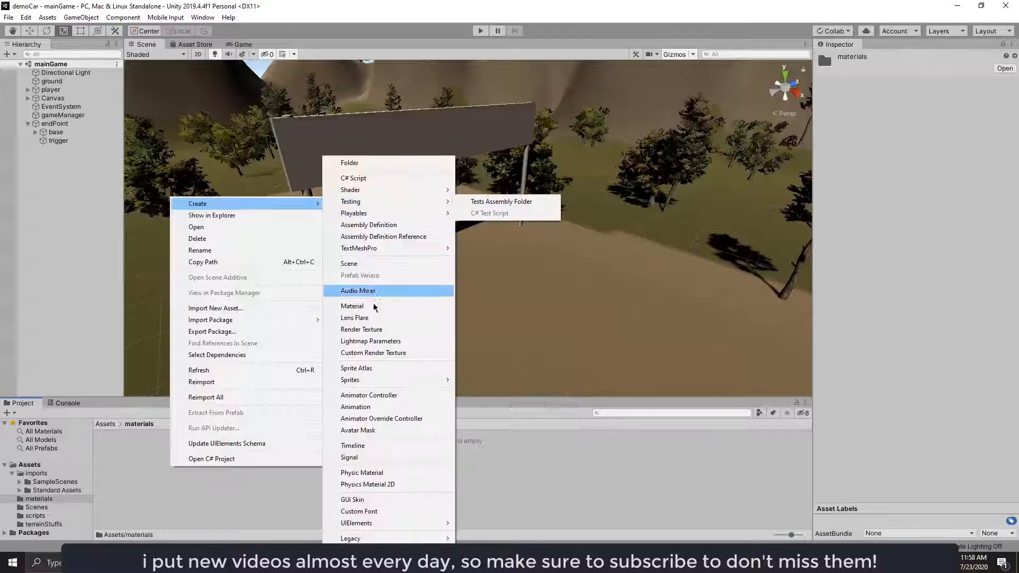
{"action": "left_click", "coordinate": [370, 312]}
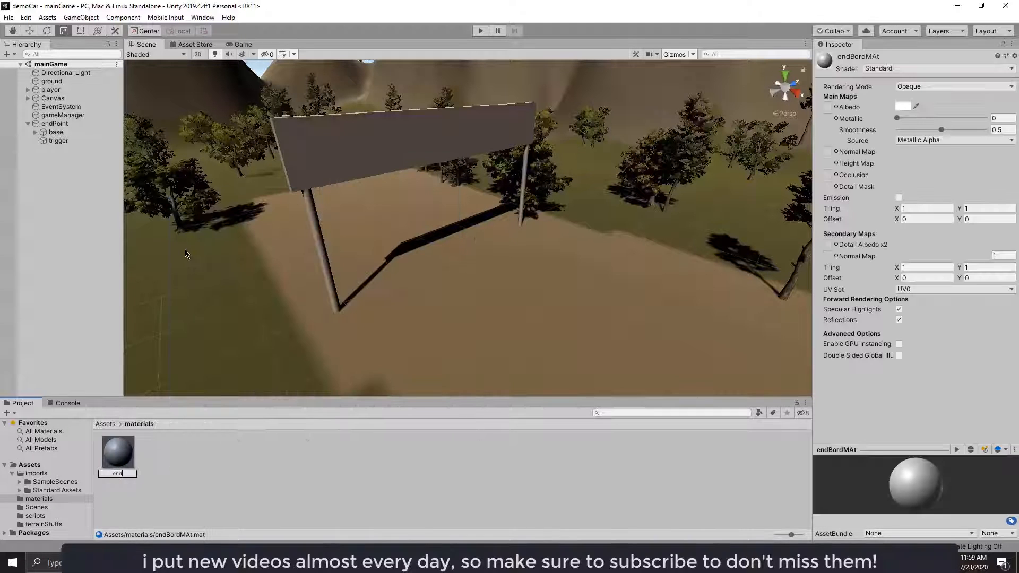
{"action": "type", "text": "endBoardMat"}
{"action": "key", "text": "Return"}
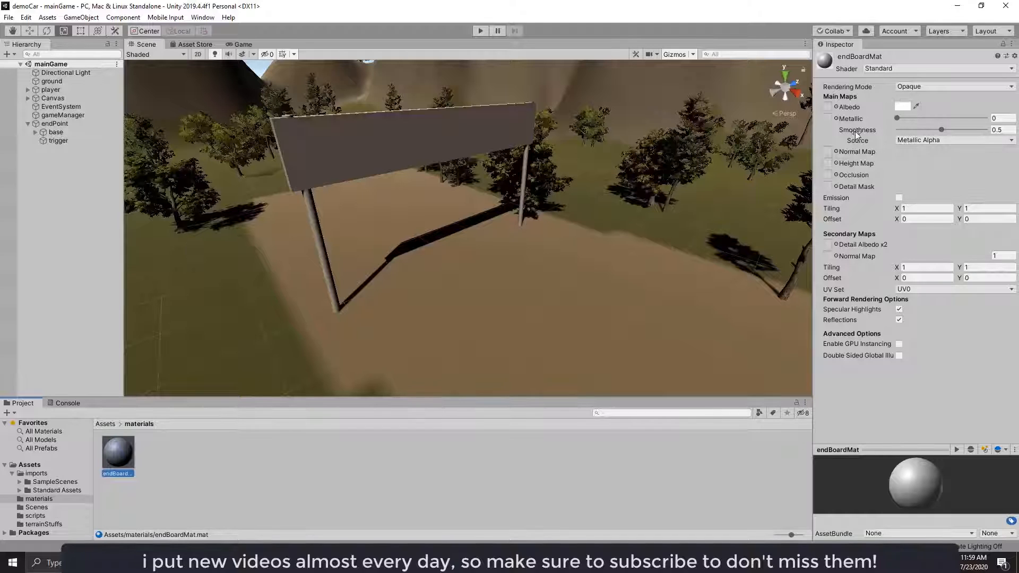
Apply endBoardMat to the gate's board and set the material's albedo to red EA5353
{"action": "left_click_drag", "start_coordinate": [118, 452], "coordinate": [356, 151]}
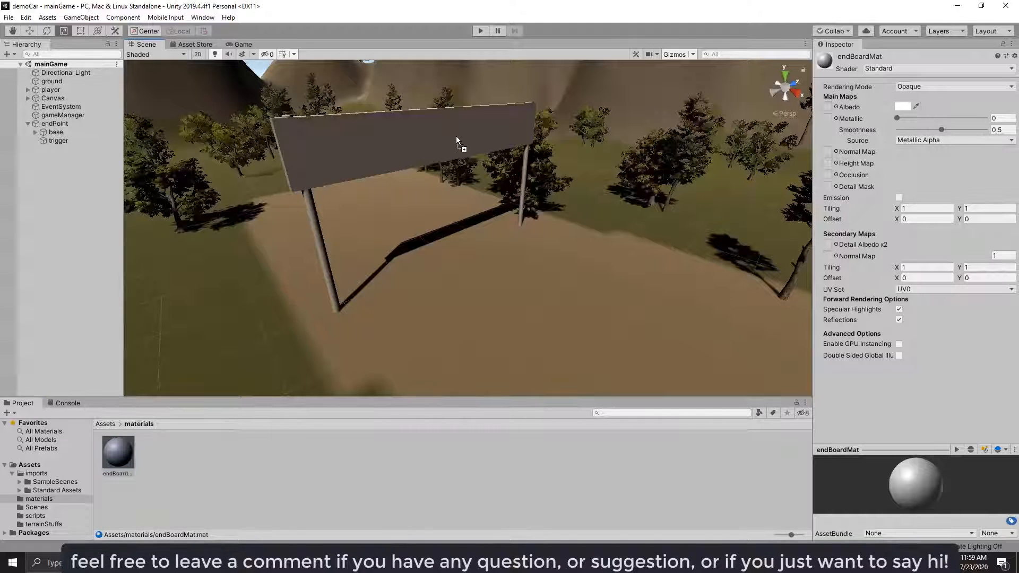
{"action": "left_click_drag", "start_coordinate": [457, 137], "coordinate": [457, 138]}
{"action": "left_click", "coordinate": [902, 106]}
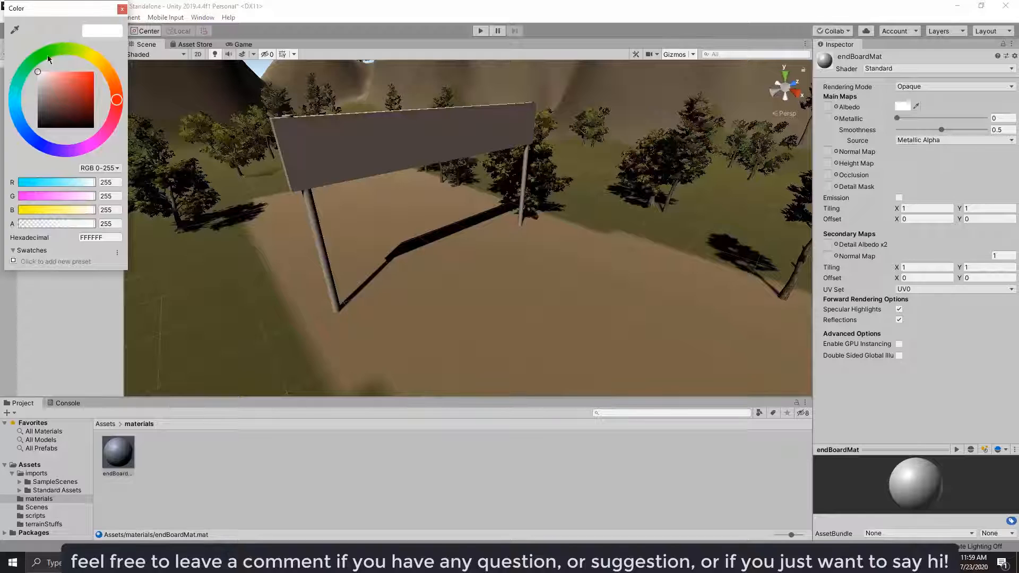
{"action": "left_click_drag", "start_coordinate": [90, 109], "coordinate": [75, 77]}
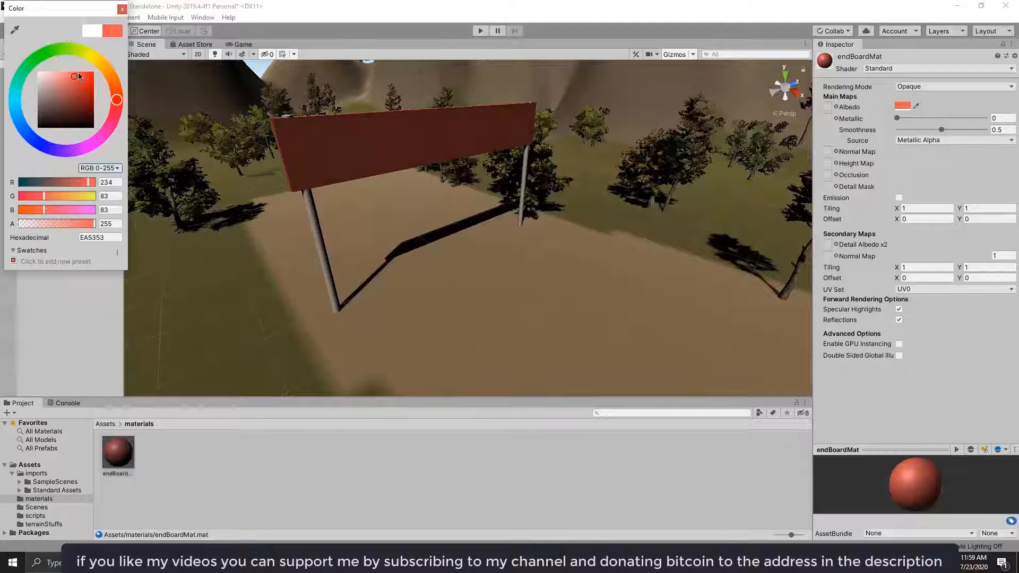
{"action": "left_click", "coordinate": [122, 9]}
Add a new script component named endPoint to the trigger object and open the script in Visual Studio
{"action": "left_click", "coordinate": [59, 140]}
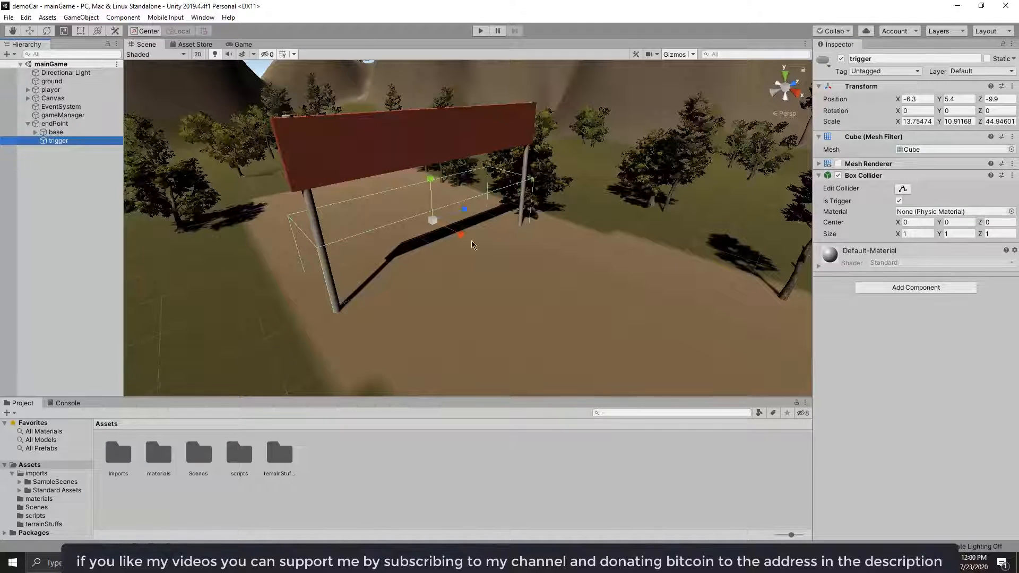
{"action": "left_click", "coordinate": [900, 289]}
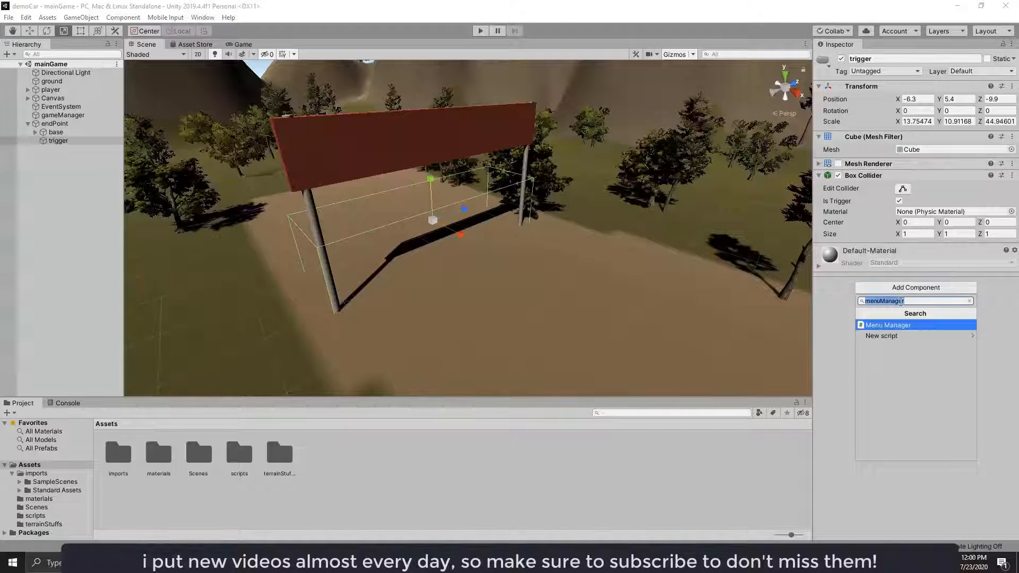
{"action": "type", "text": "endPoint"}
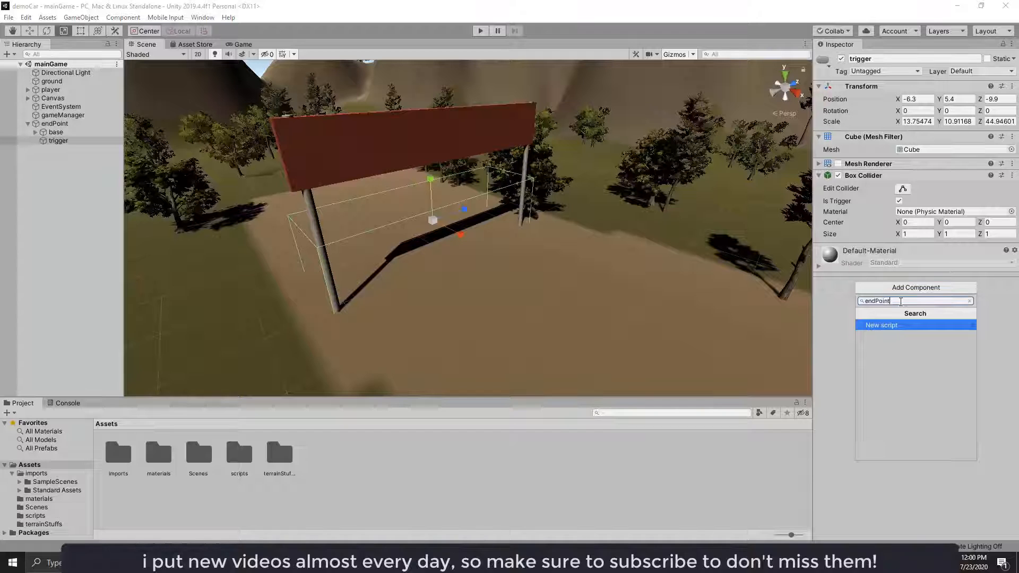
{"action": "key", "text": "Return"}
{"action": "key", "text": "Return"}
{"action": "double_click", "coordinate": [913, 262]}
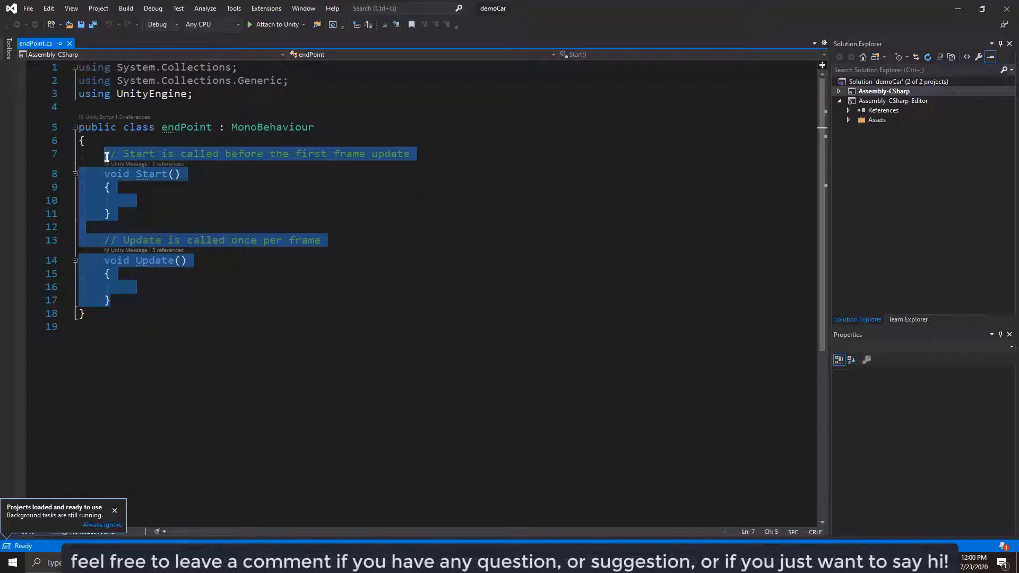
Remove the Start and Update methods and the two System.Collections using lines from the endPoint script
{"action": "key", "text": "Delete"}
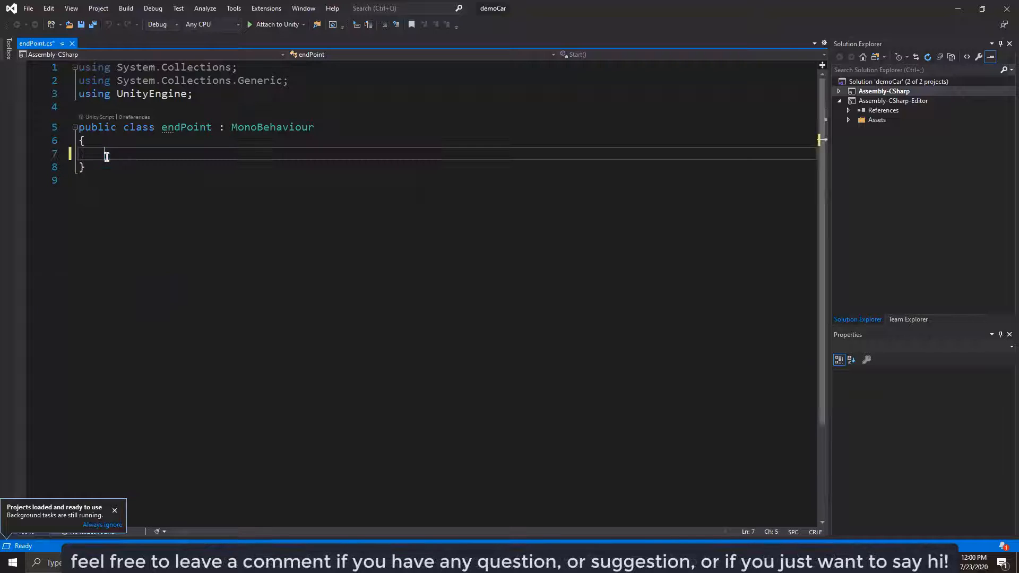
{"action": "left_click_drag", "start_coordinate": [83, 70], "coordinate": [290, 76]}
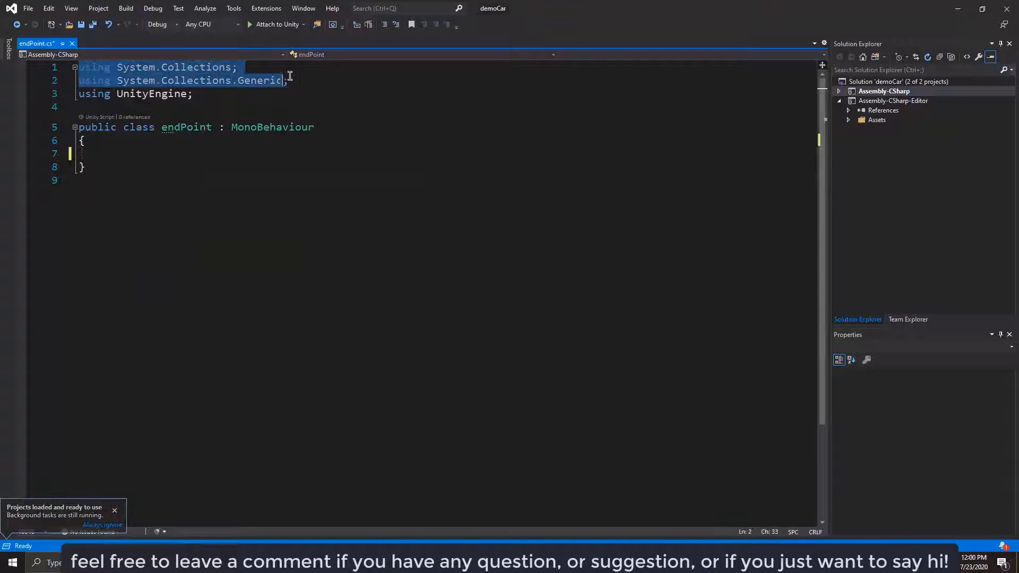
{"action": "key", "text": "Delete"}
{"action": "key", "text": "Delete"}
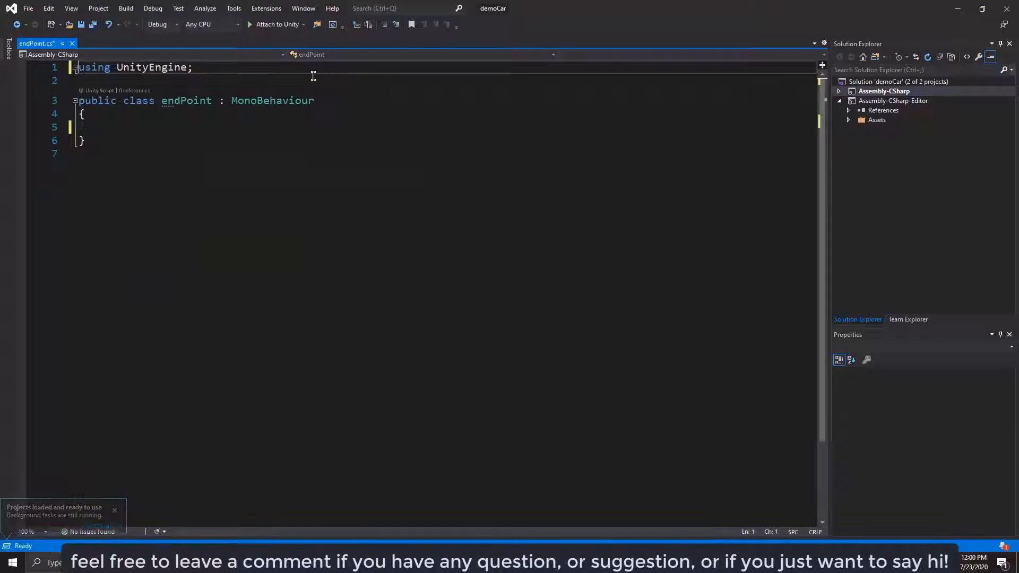
Add blank lines in the endPoint class body and begin an OnTrigger callback using code completion
{"action": "left_click", "coordinate": [123, 132]}
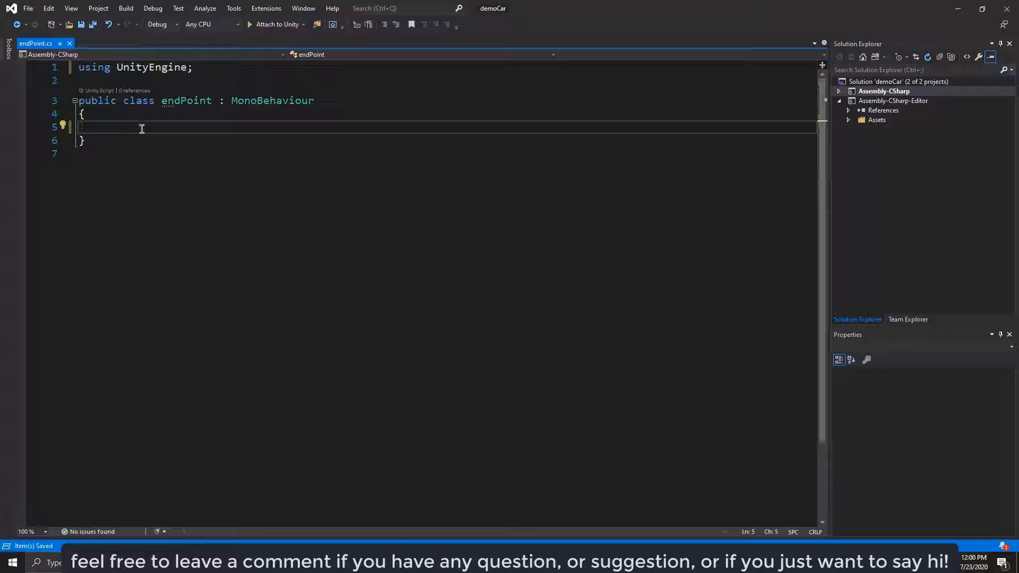
{"action": "key", "text": "Return"}
{"action": "key", "text": "Return"}
{"action": "key", "text": "Up"}
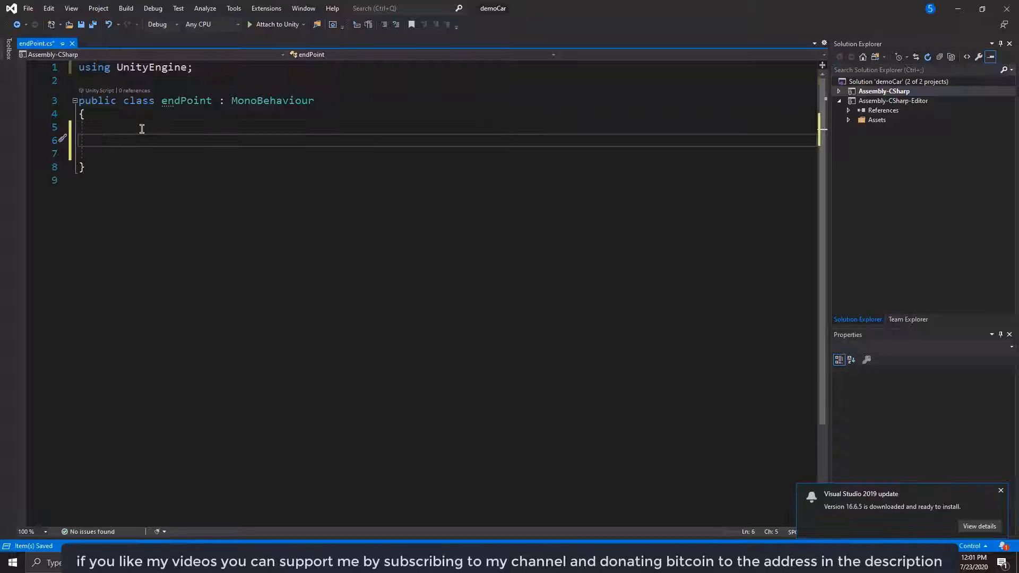
{"action": "type", "text": "OnTri"}
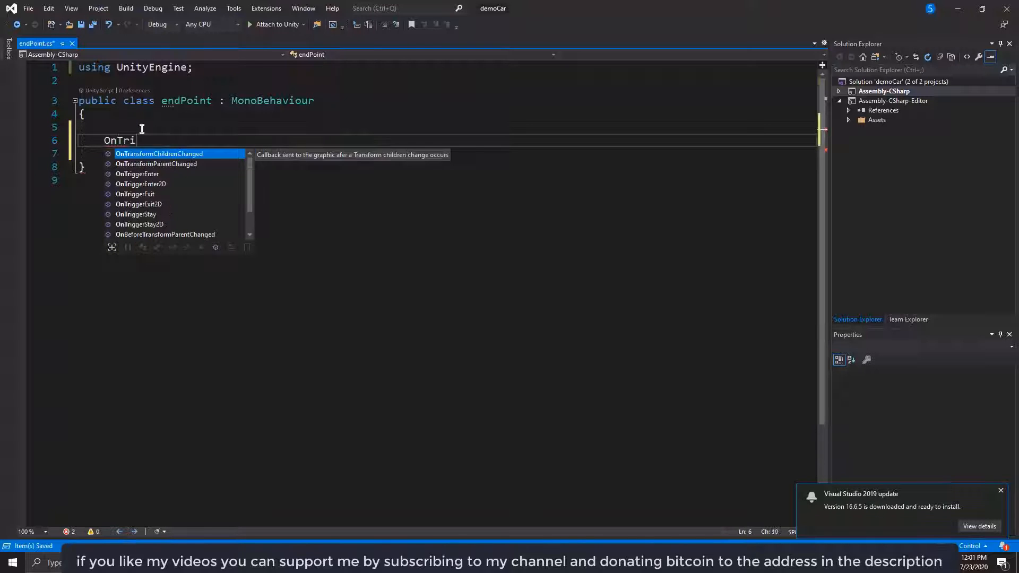
{"action": "key", "text": "Tab"}
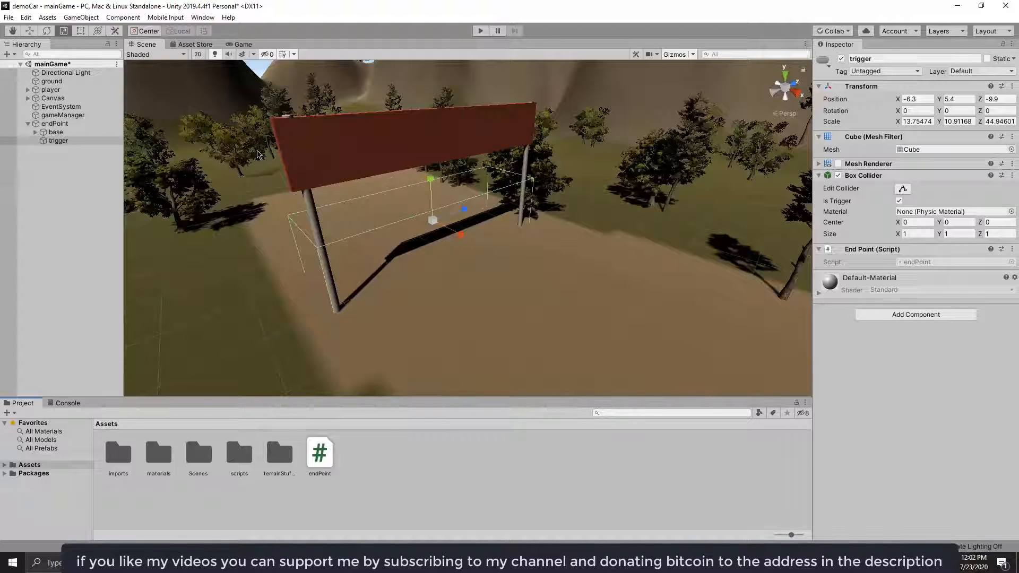
Switch back to Unity, save the mainGame scene, and add a UI Panel under Canvas
{"action": "key", "text": "ctrl+s"}
{"action": "left_click", "coordinate": [68, 183]}
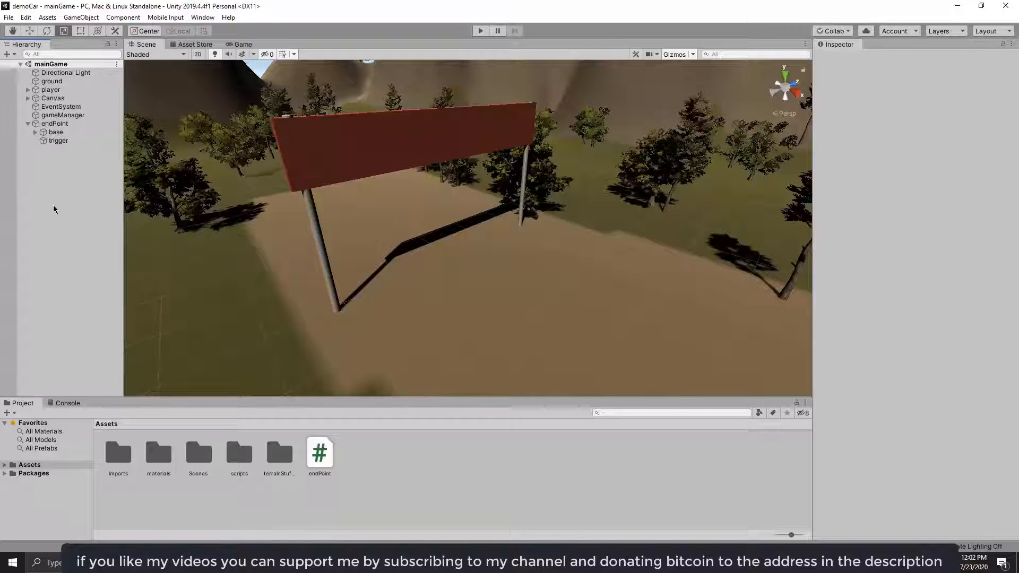
{"action": "left_click", "coordinate": [28, 123]}
{"action": "left_click", "coordinate": [28, 99]}
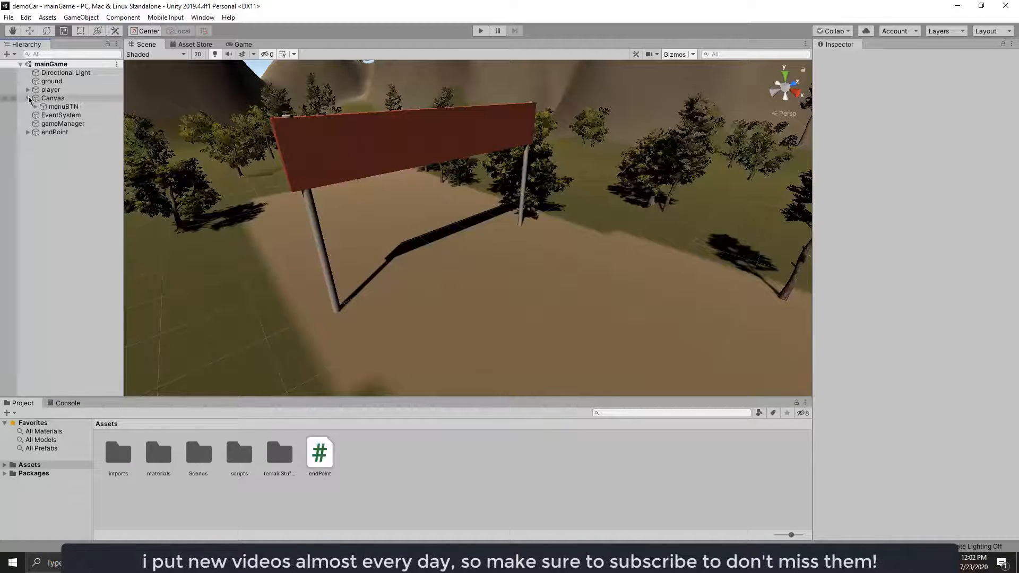
{"action": "right_click", "coordinate": [43, 97]}
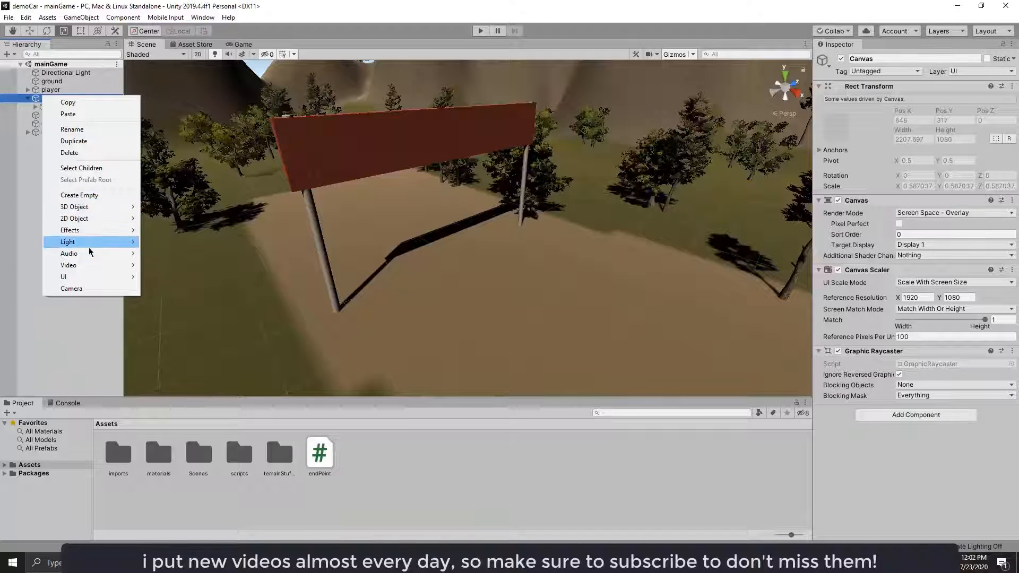
{"action": "mouse_move", "coordinate": [85, 277]}
{"action": "left_click", "coordinate": [170, 439]}
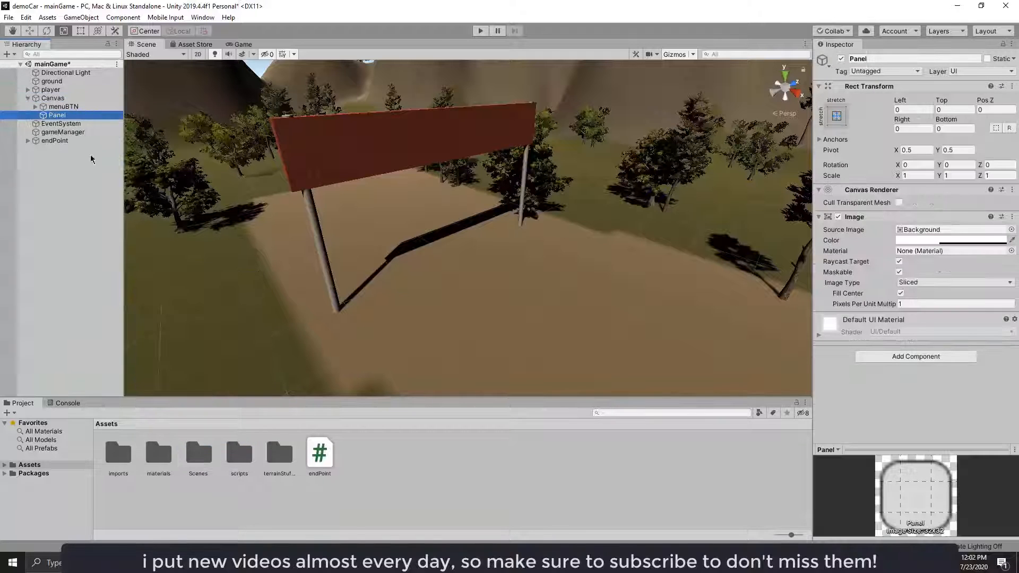
Rename the new panel levelCompelete and set its image color to blue 3D8AC1 with alpha 200
{"action": "type", "text": "level"}
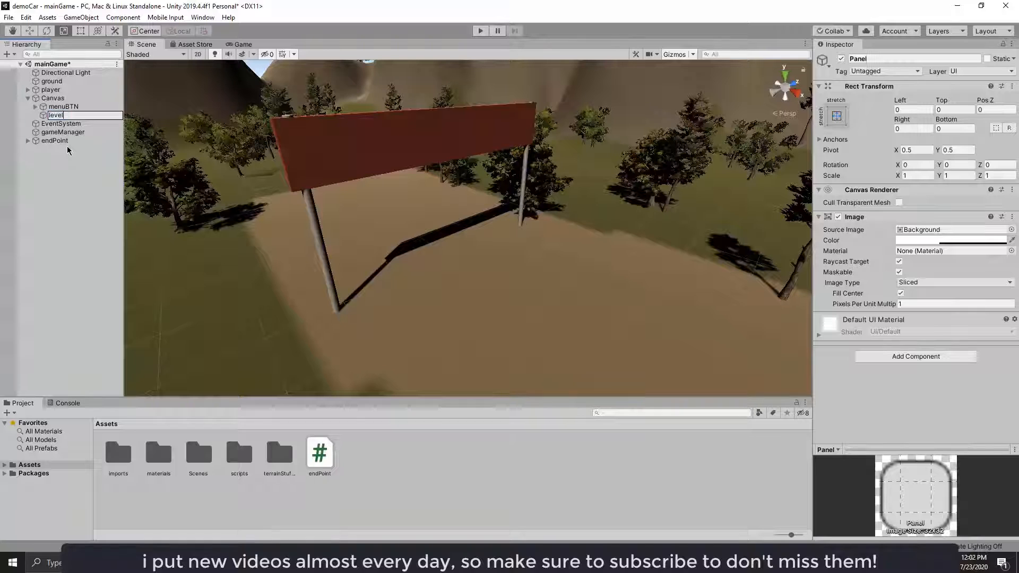
{"action": "type", "text": "Compelete"}
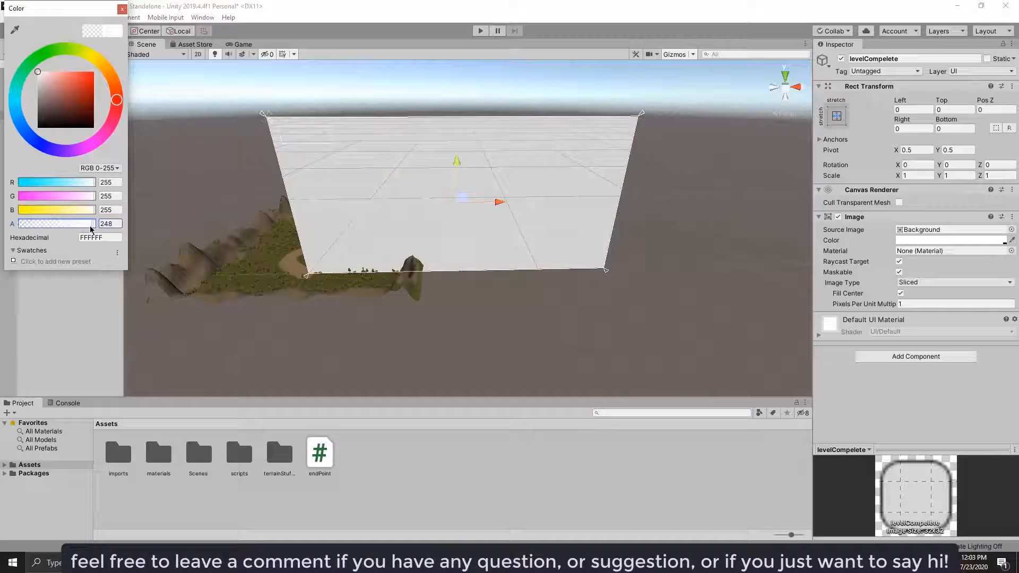
{"action": "type", "text": "200"}
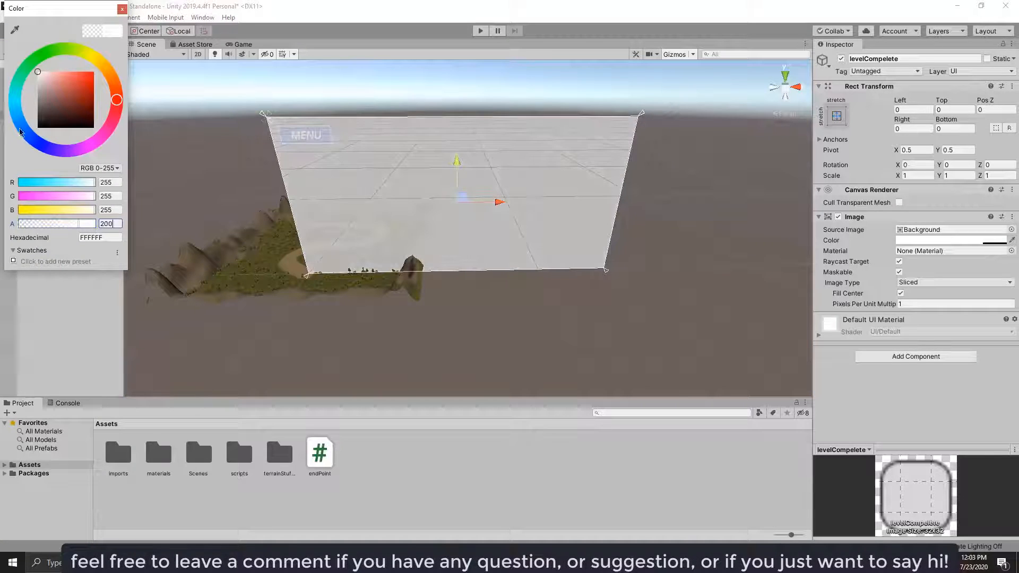
{"action": "left_click", "coordinate": [77, 89]}
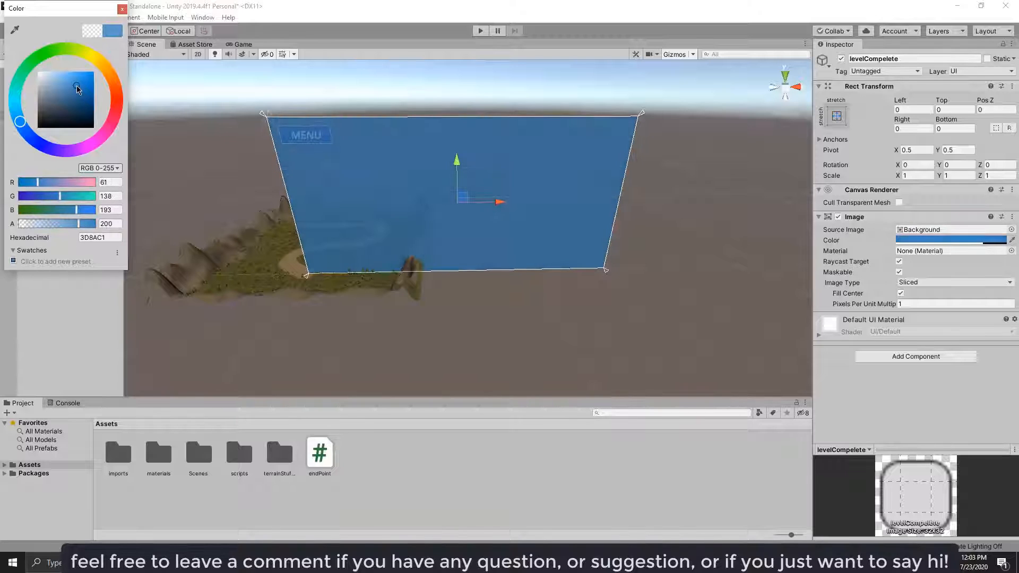
Add a UI Text under levelCompelete and set its text to LEVEL COMPELETED
{"action": "left_click", "coordinate": [53, 115]}
{"action": "right_click", "coordinate": [55, 115]}
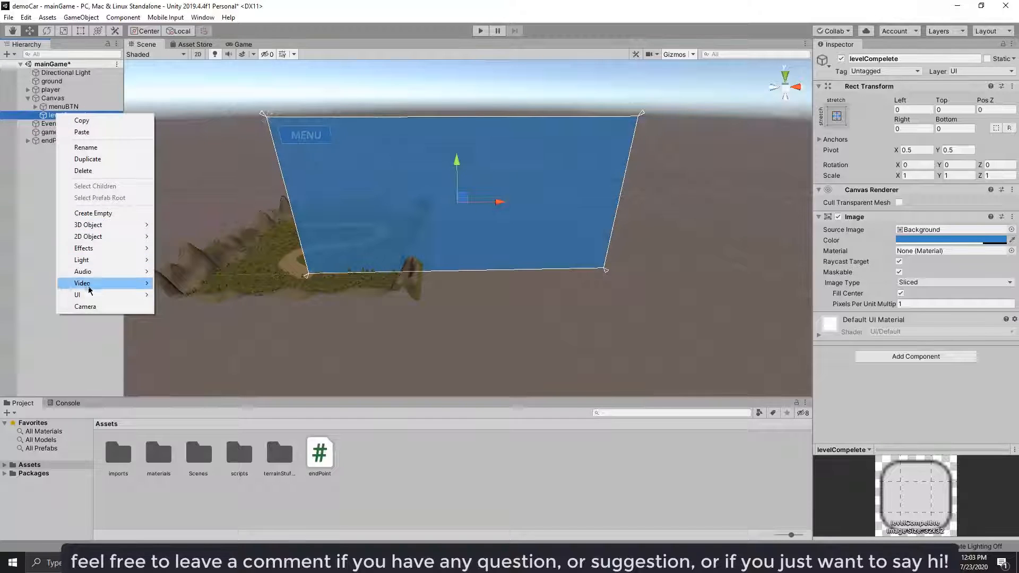
{"action": "mouse_move", "coordinate": [105, 296]}
{"action": "left_click", "coordinate": [176, 295]}
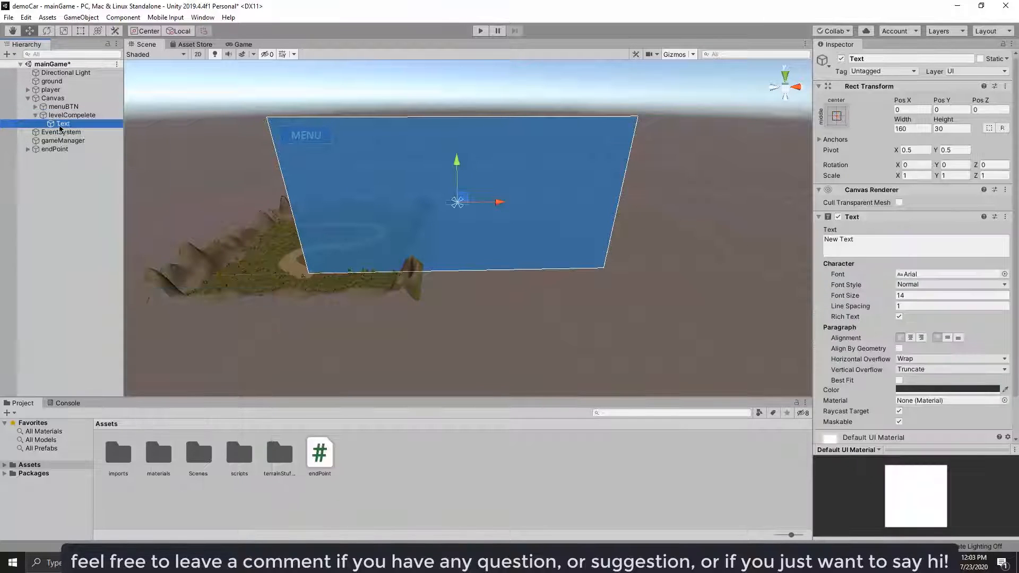
{"action": "left_click", "coordinate": [871, 250]}
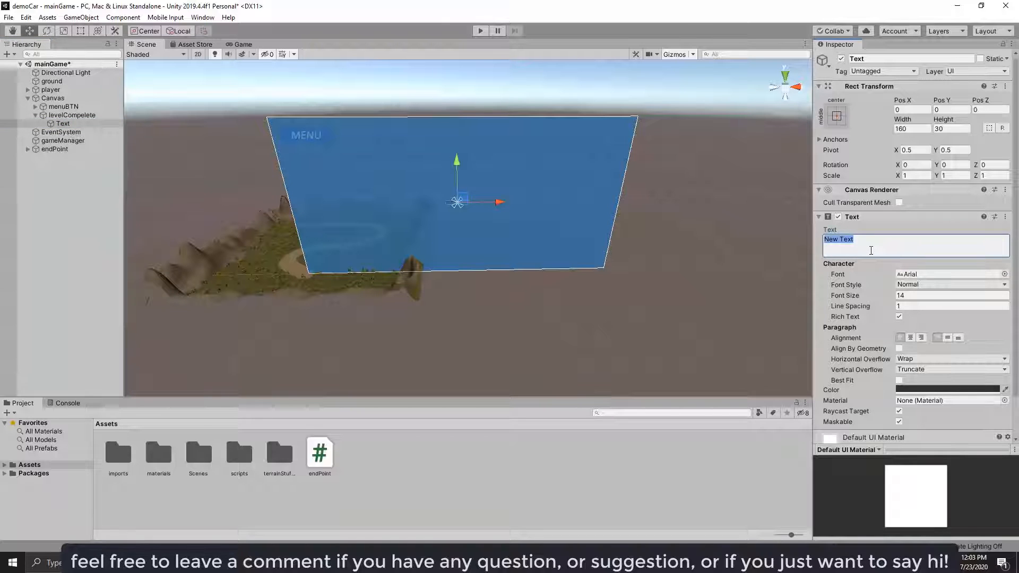
{"action": "type", "text": "LEVEL COM"}
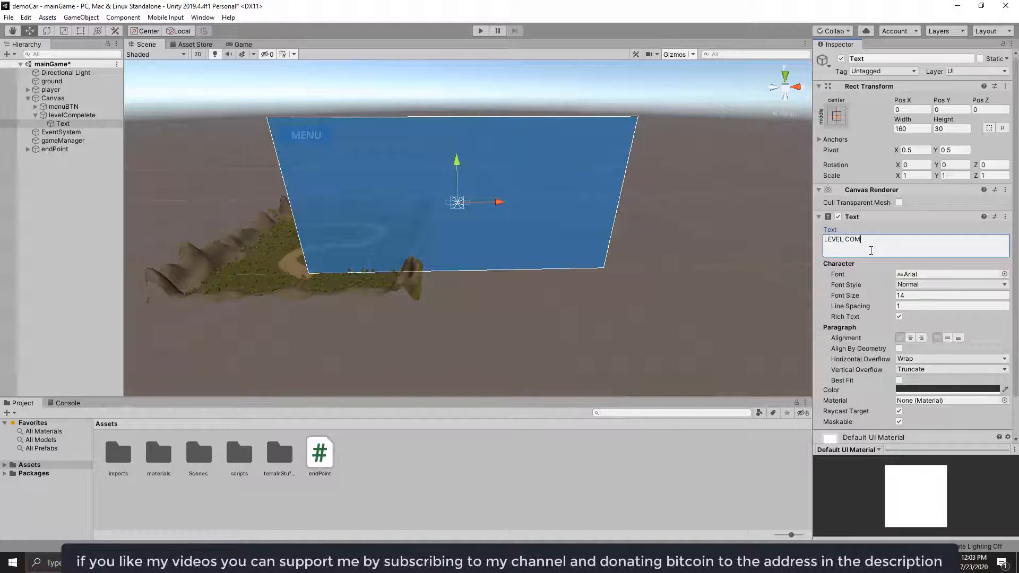
{"action": "type", "text": "PELETED"}
Change the text's font to Unipix and center it horizontally and vertically
{"action": "left_click", "coordinate": [1004, 274]}
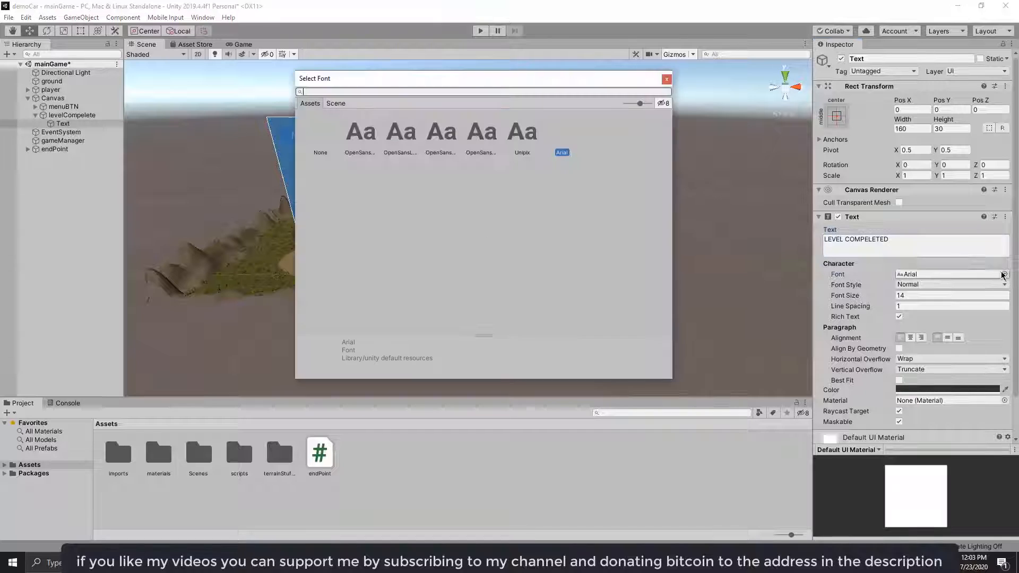
{"action": "double_click", "coordinate": [520, 141]}
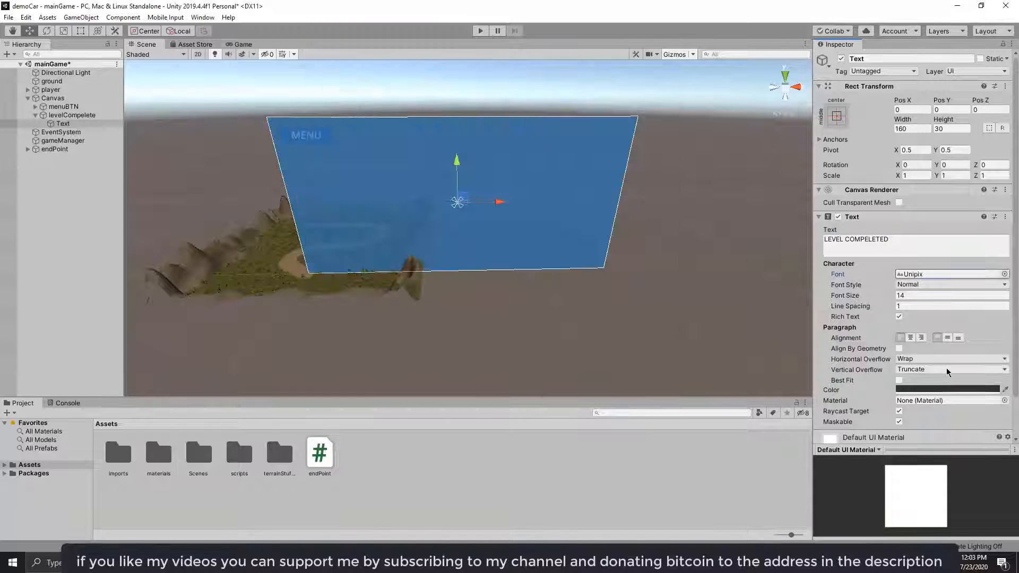
{"action": "left_click", "coordinate": [910, 337]}
{"action": "left_click", "coordinate": [947, 338]}
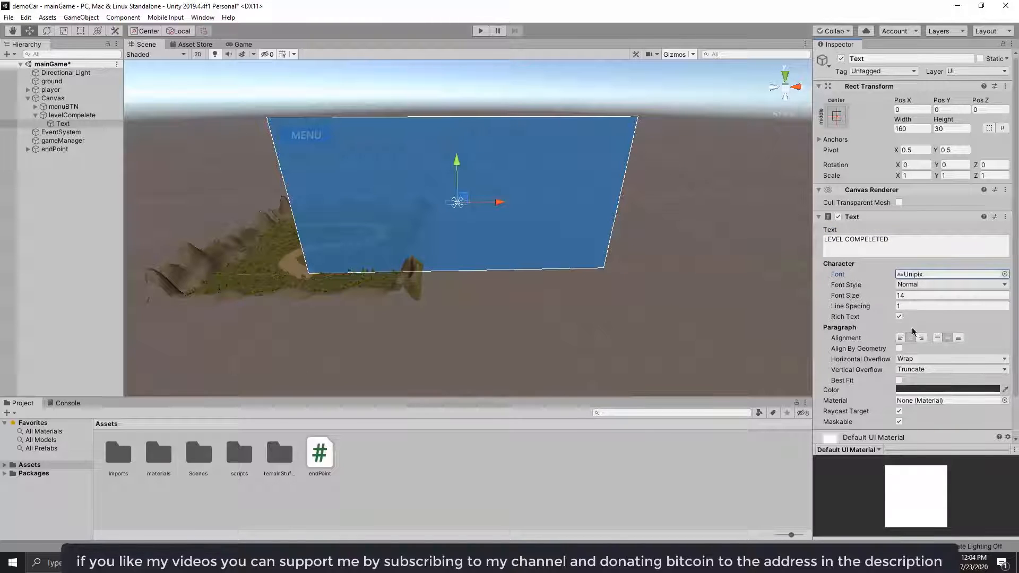
Set the LEVEL COMPELETED text's font size to 116 and its color to white
{"action": "left_click", "coordinate": [880, 297]}
{"action": "type", "text": "116"}
{"action": "scroll", "coordinate": [878, 324], "scroll_direction": "down", "scroll_amount": 2}
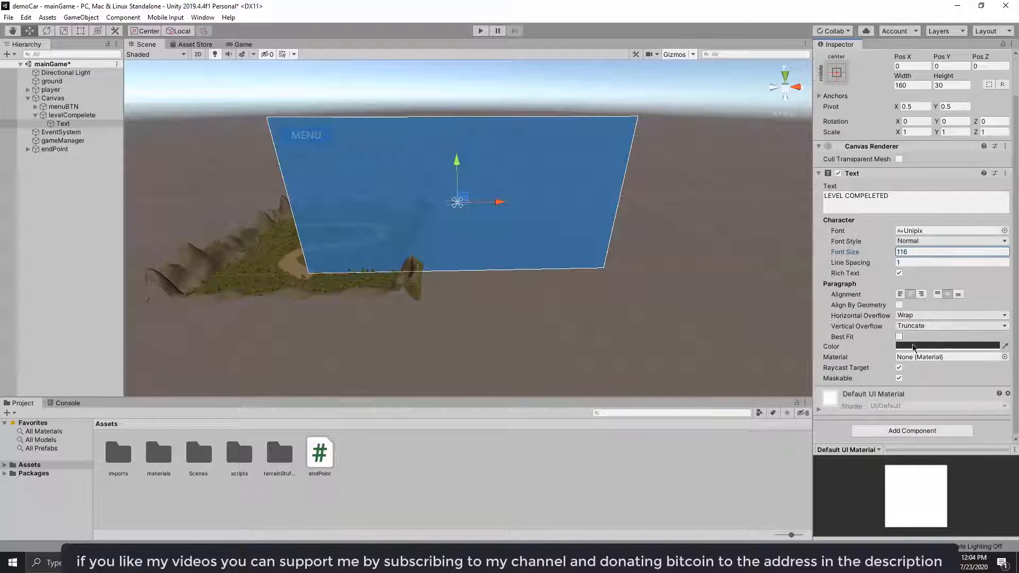
{"action": "left_click", "coordinate": [913, 347]}
{"action": "left_click_drag", "start_coordinate": [55, 118], "coordinate": [1, 46]}
{"action": "left_click", "coordinate": [122, 9]}
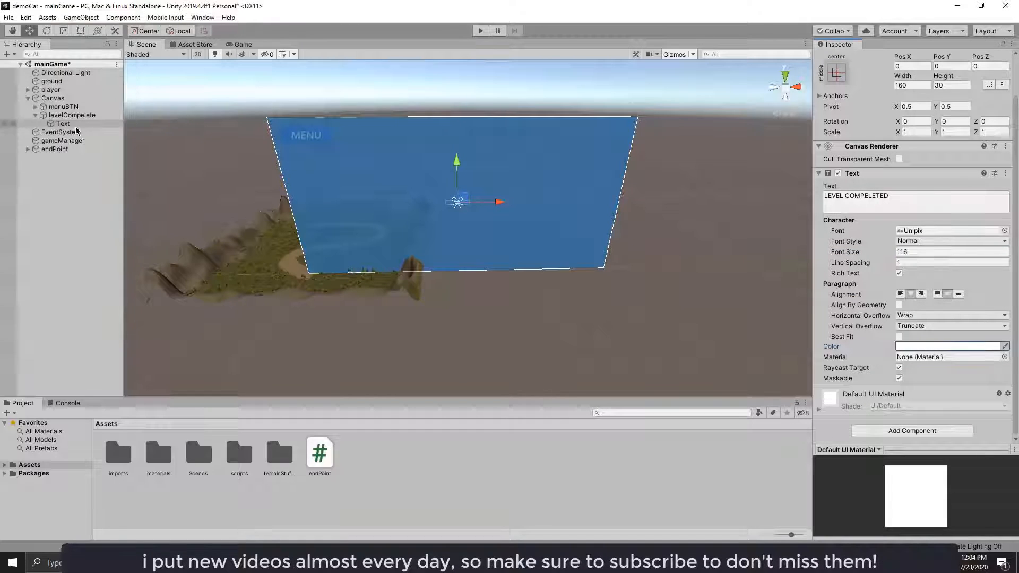
Stretch the text over the whole levelCompelete panel and restyle it as LEVEL COMPELETED! in OpenSansSemibold, Bold And Italic, font size 120
{"action": "left_click", "coordinate": [836, 72]}
{"action": "left_click", "coordinate": [950, 236], "text": "alt"}
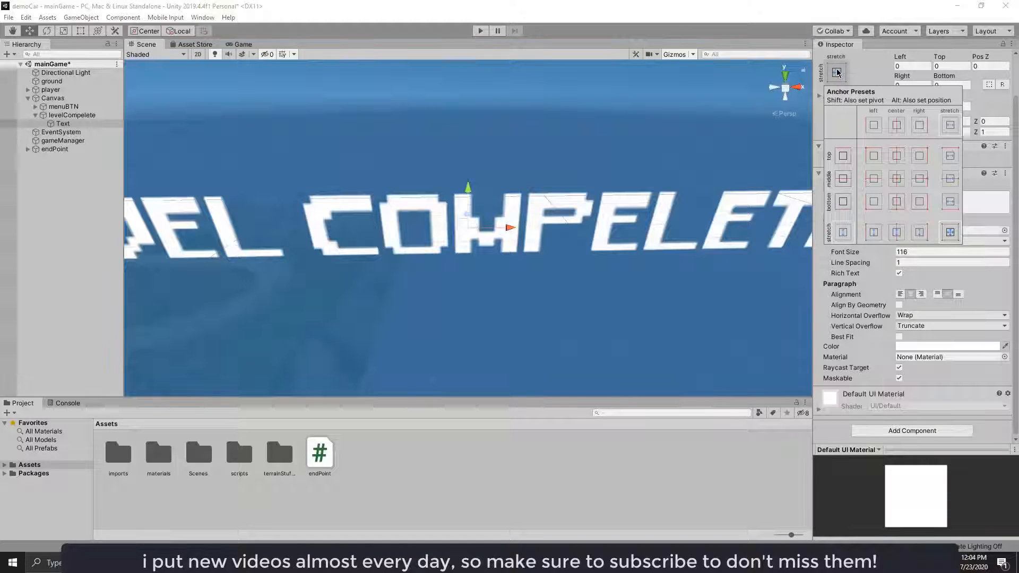
{"action": "left_click", "coordinate": [1005, 230]}
{"action": "left_click", "coordinate": [1004, 230]}
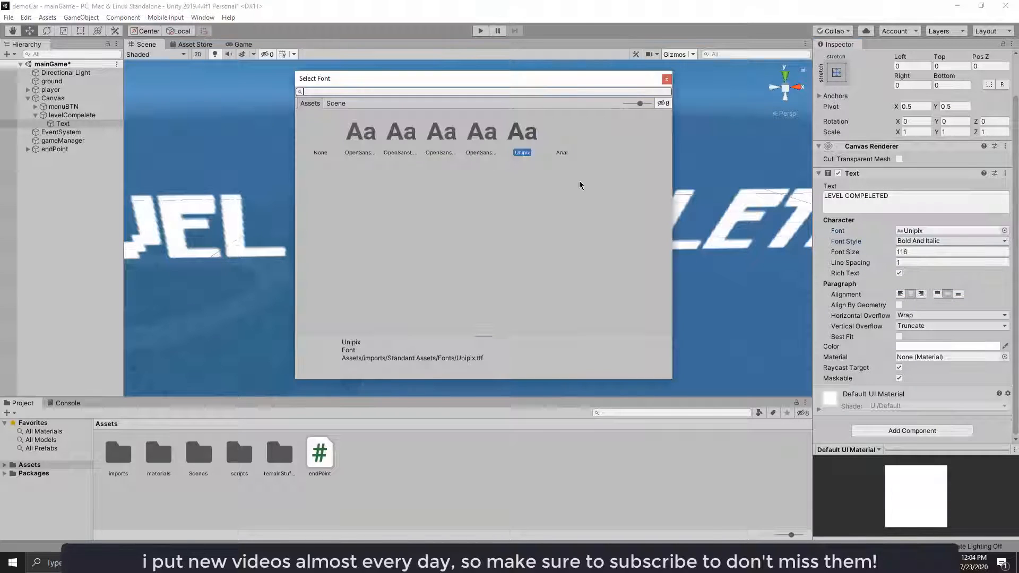
{"action": "left_click", "coordinate": [481, 133]}
{"action": "double_click", "coordinate": [480, 133]}
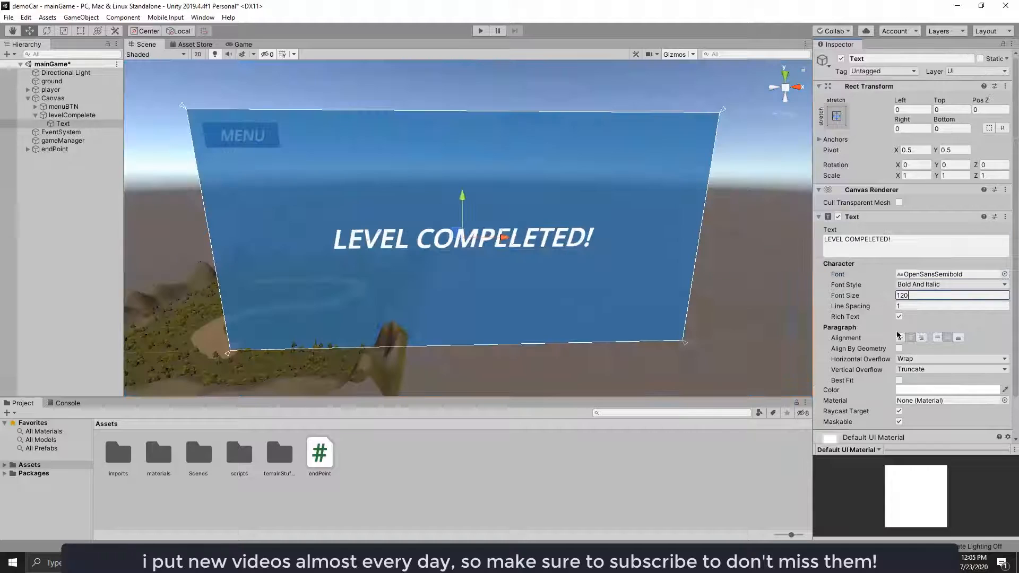
Deactivate the levelCompelete panel so it is hidden when the game starts
{"action": "left_click", "coordinate": [36, 115]}
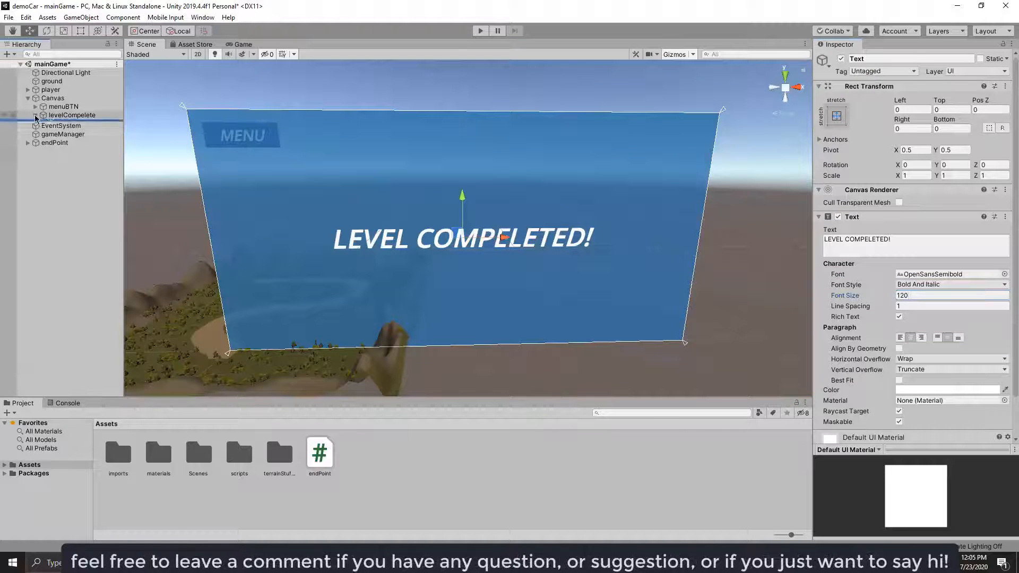
{"action": "left_click", "coordinate": [77, 115]}
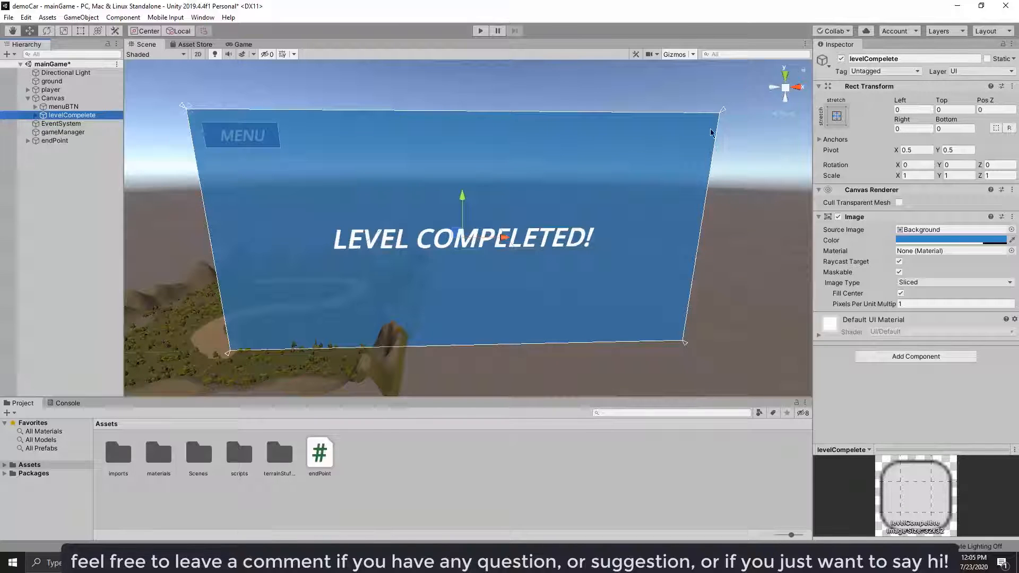
{"action": "left_click", "coordinate": [840, 59]}
{"action": "left_click", "coordinate": [72, 220]}
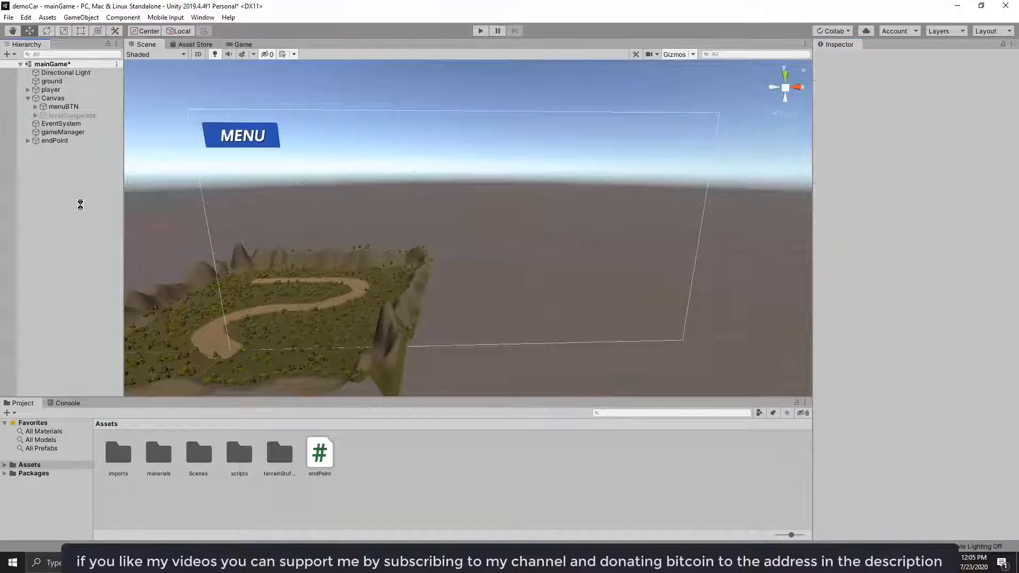
Switch to Visual Studio and declare a public GameObject named endPanel above OnTriggerEnter in the endPoint class
{"action": "left_click", "coordinate": [677, 560]}
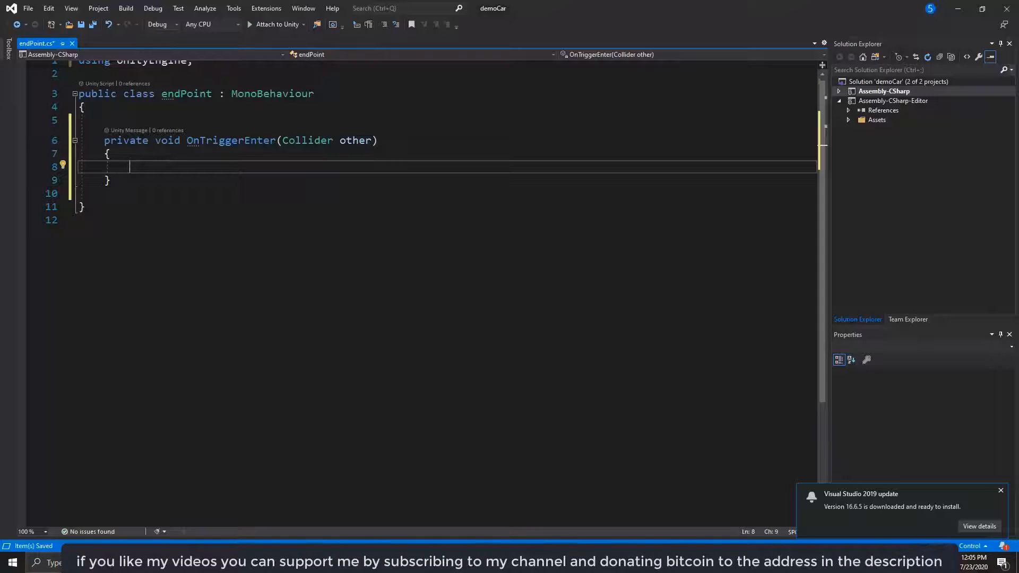
{"action": "left_click", "coordinate": [187, 117]}
{"action": "key", "text": "Return"}
{"action": "key", "text": "Return"}
{"action": "key", "text": "Up"}
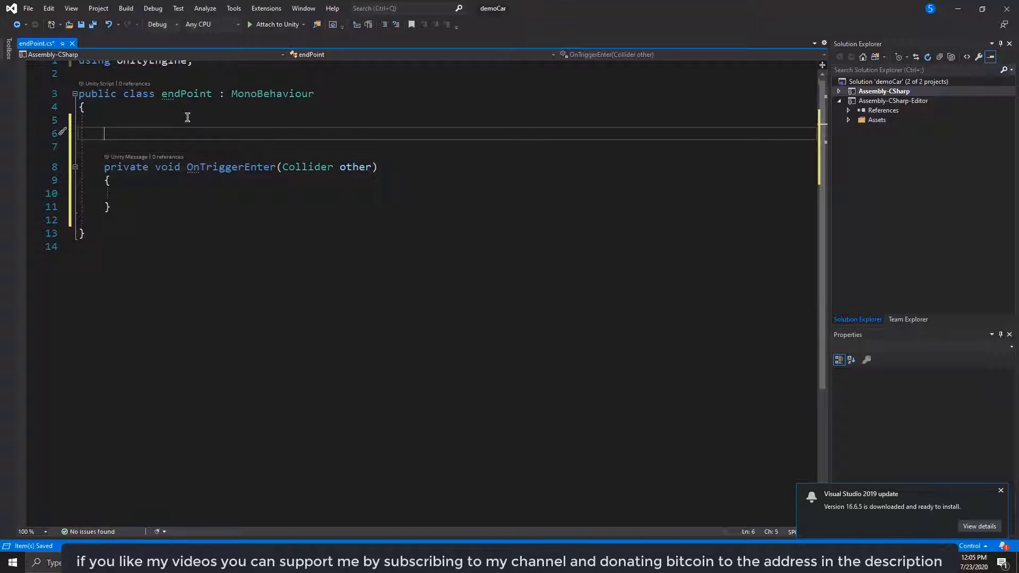
{"action": "type", "text": "public Ga"}
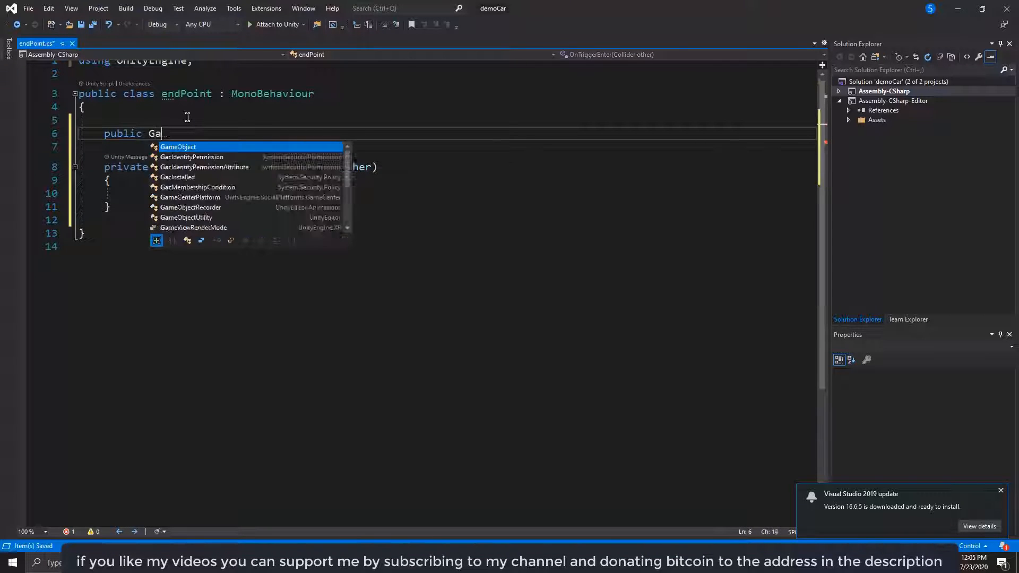
{"action": "key", "text": "Tab"}
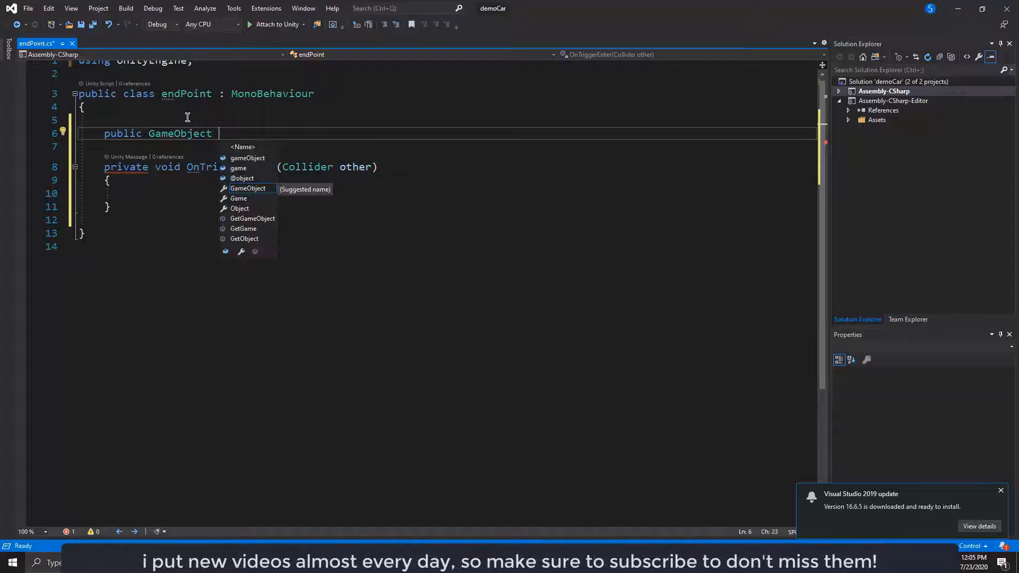
{"action": "type", "text": "end"}
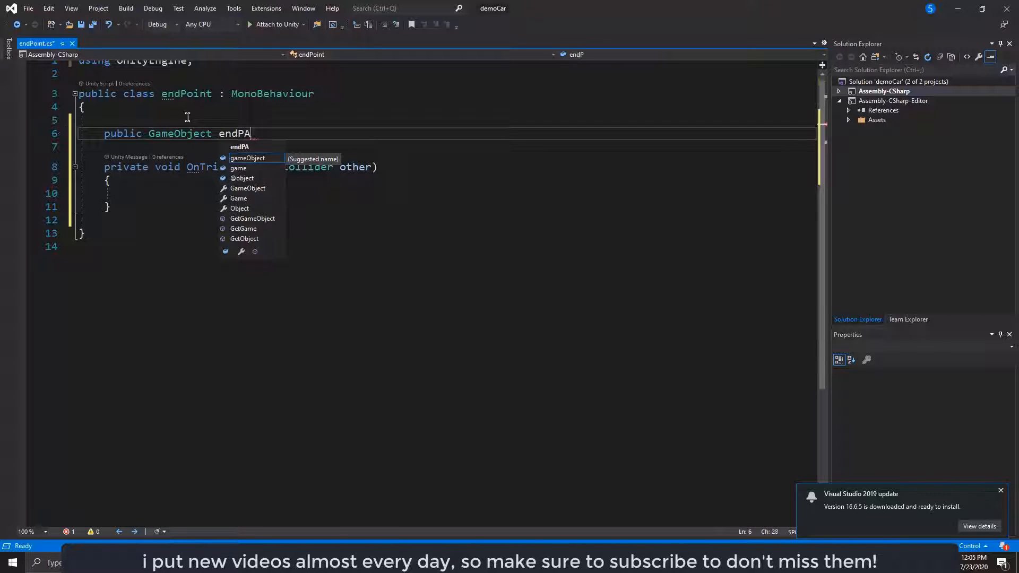
{"action": "type", "text": "Panel;"}
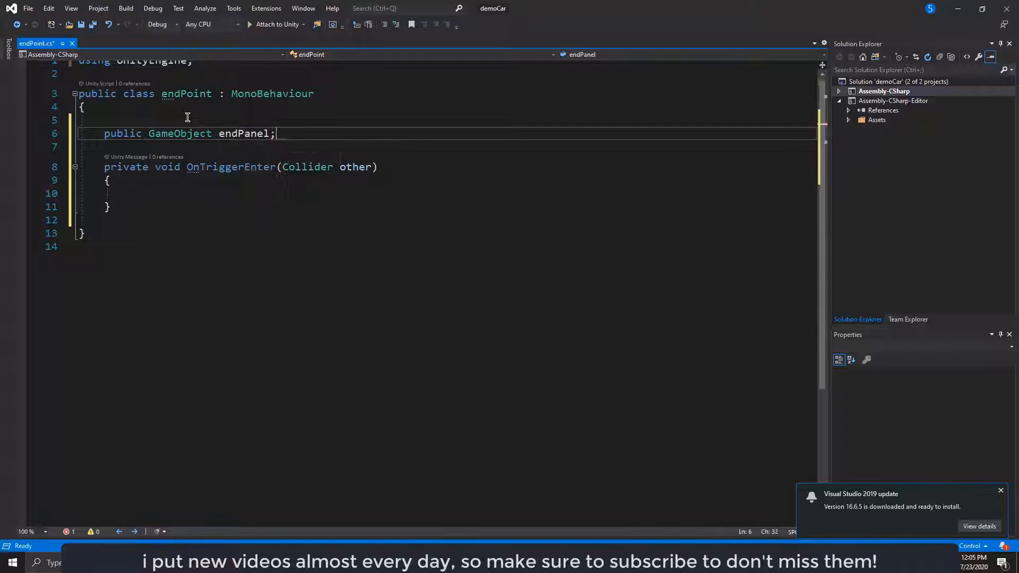
Add endPanel.SetActive(true); inside OnTriggerEnter and save the endPoint script
{"action": "left_click", "coordinate": [201, 195]}
{"action": "type", "text": "en"}
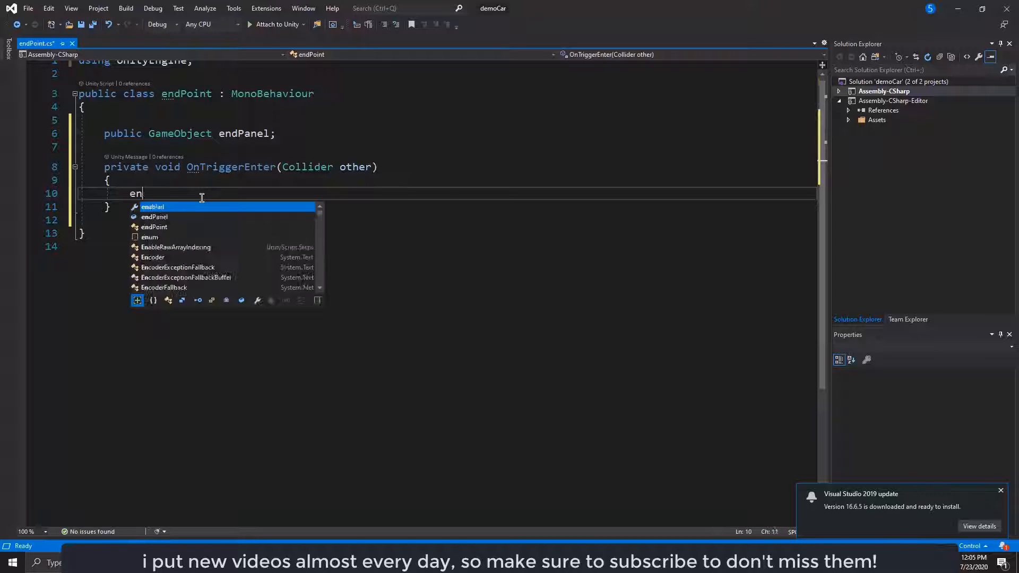
{"action": "type", "text": "dPanel.setAc"}
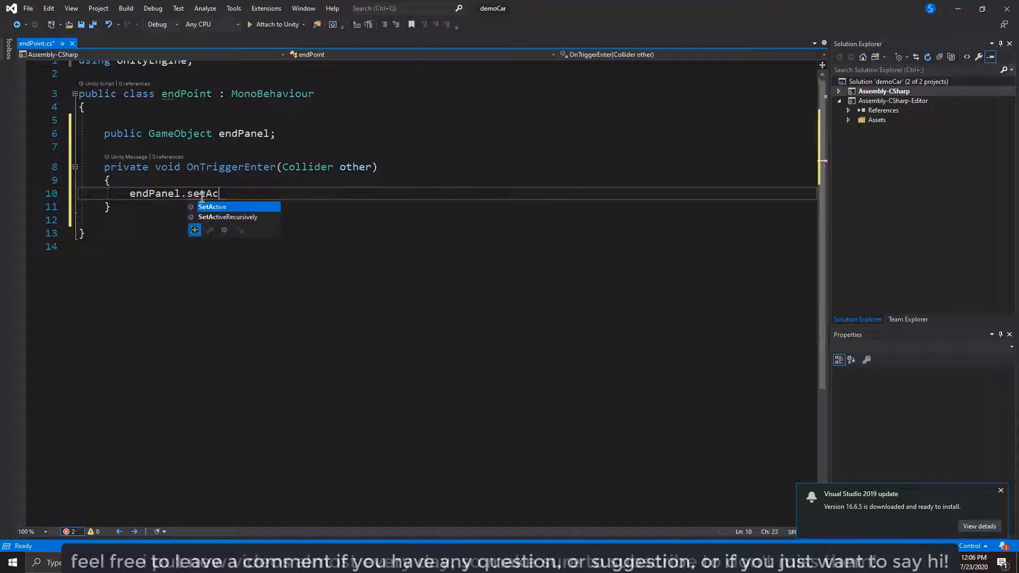
{"action": "key", "text": "Tab"}
{"action": "type", "text": "("}
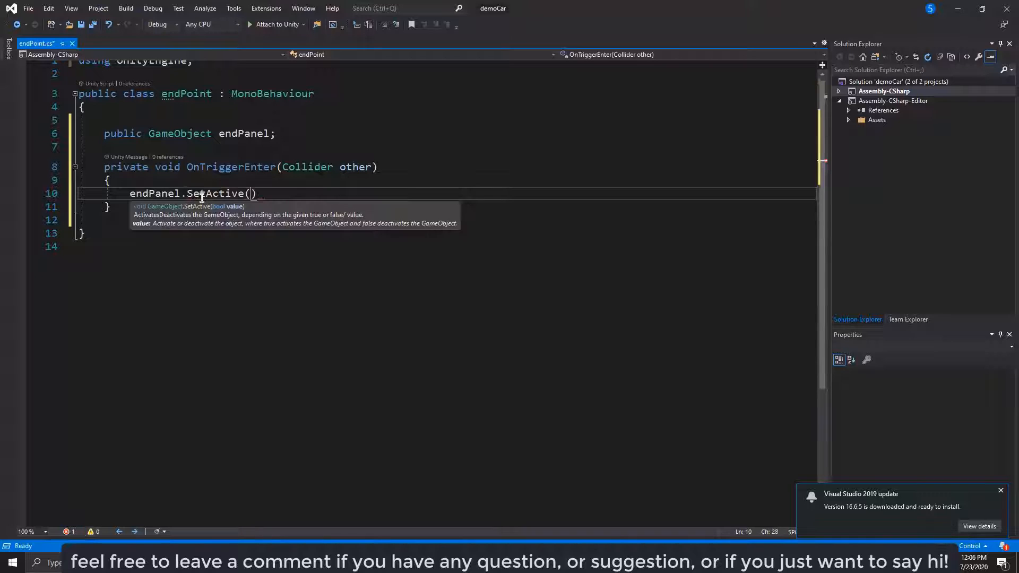
{"action": "type", "text": "true)"}
{"action": "key", "text": "ctrl+s"}
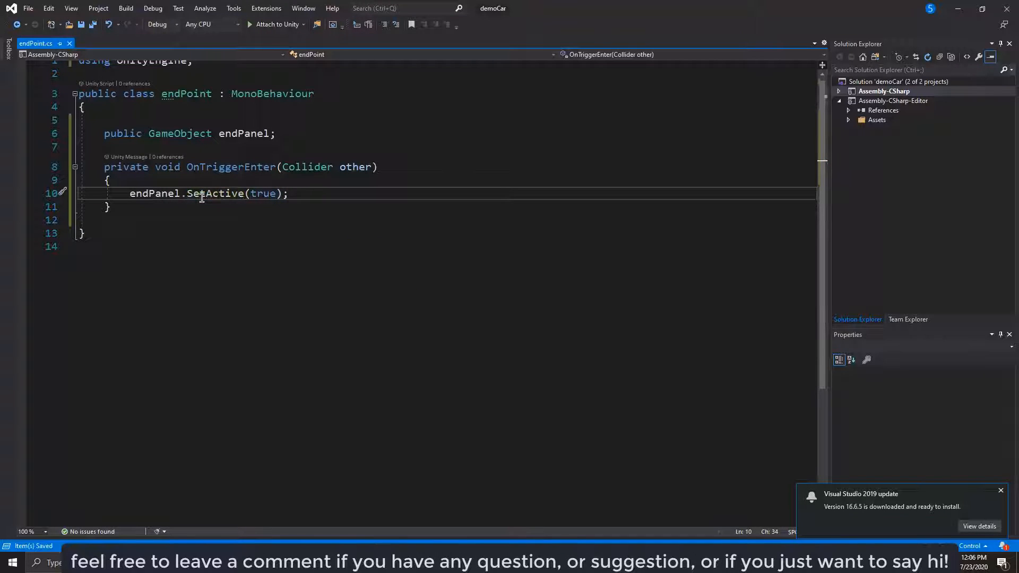
{"action": "scroll", "coordinate": [202, 197], "scroll_direction": "up", "scroll_amount": 1}
Return to Unity and assign levelCompelete as the End Panel of the End Point script on endPoint's trigger object
{"action": "key", "text": "alt+Tab"}
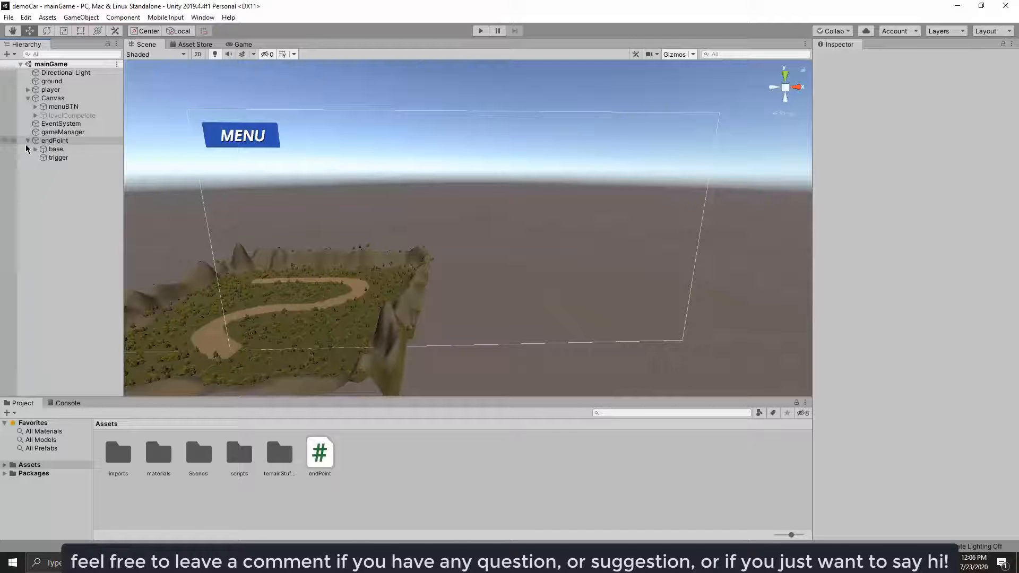
{"action": "left_click", "coordinate": [60, 159]}
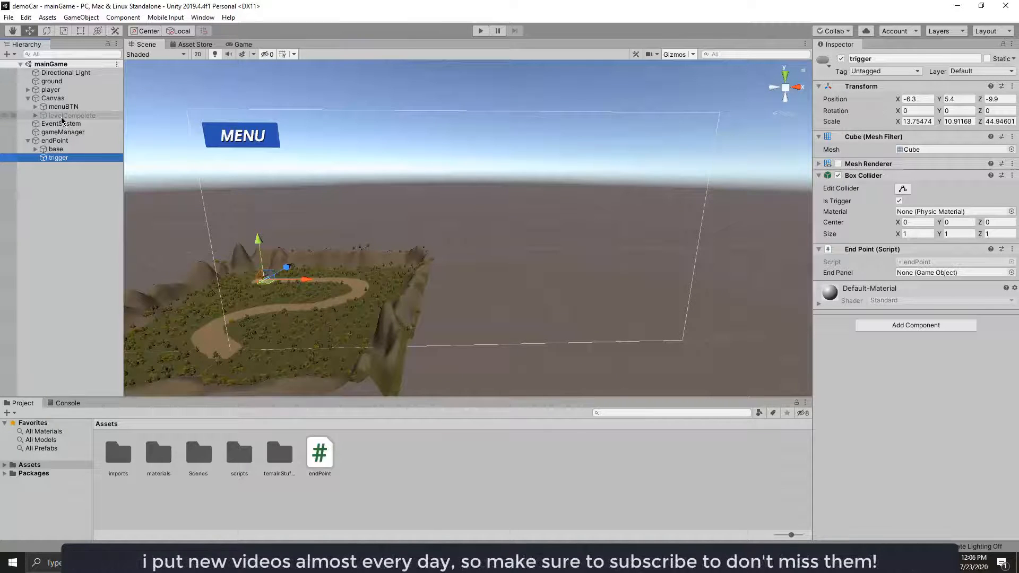
{"action": "left_click_drag", "start_coordinate": [61, 116], "coordinate": [929, 280]}
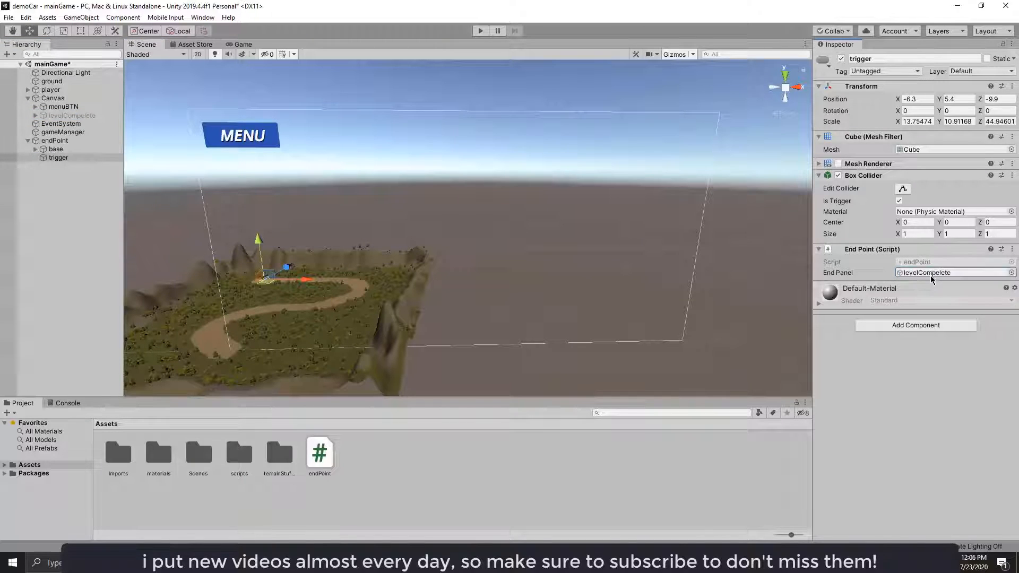
Play the game and drive the car along the track into the end-point trigger to test the level-complete panel
{"action": "left_click", "coordinate": [478, 33]}
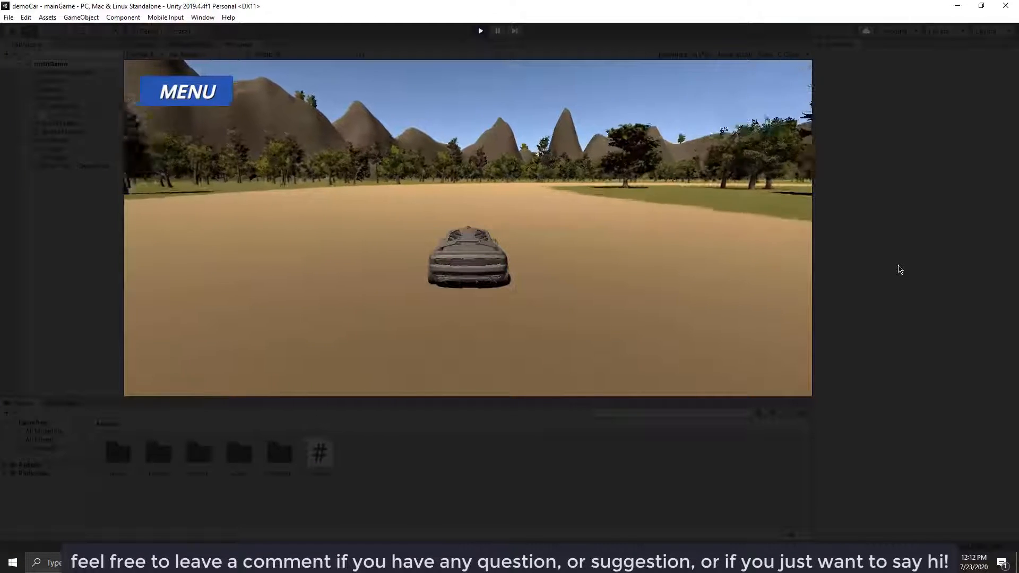
{"action": "key", "text": "Up"}
{"action": "key", "text": "Right"}
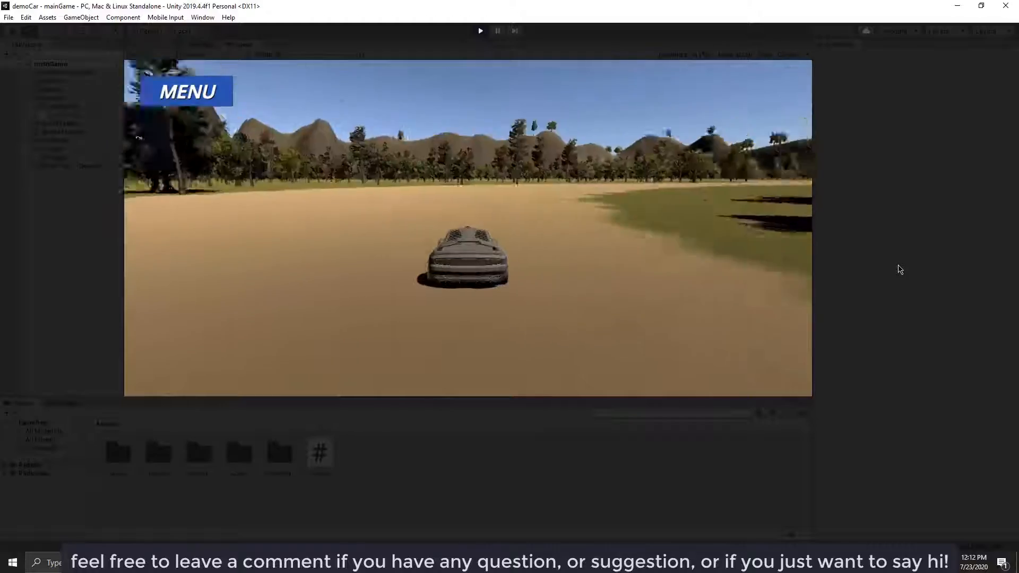
{"action": "key", "text": "Left"}
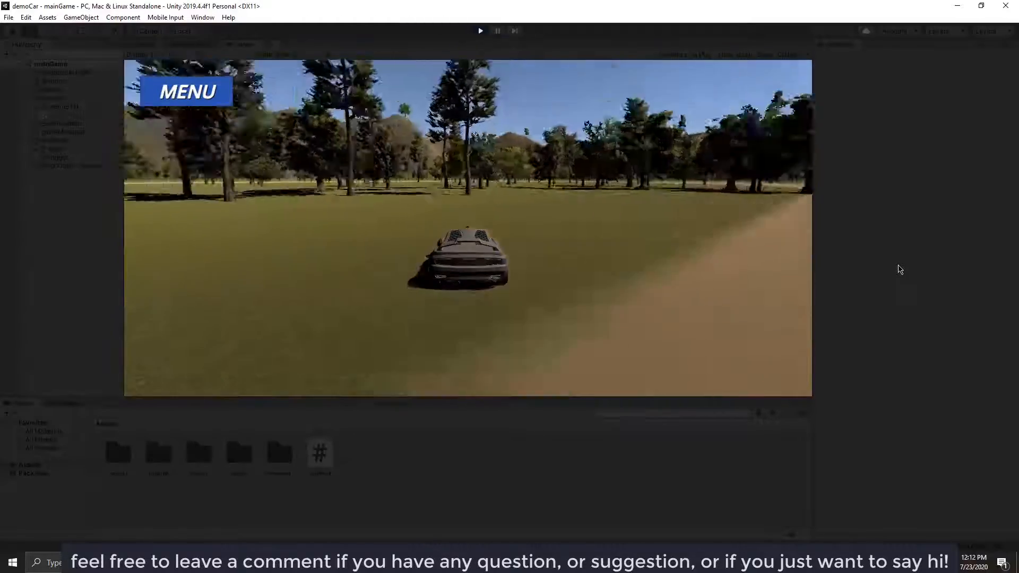
{"action": "key", "text": "Right"}
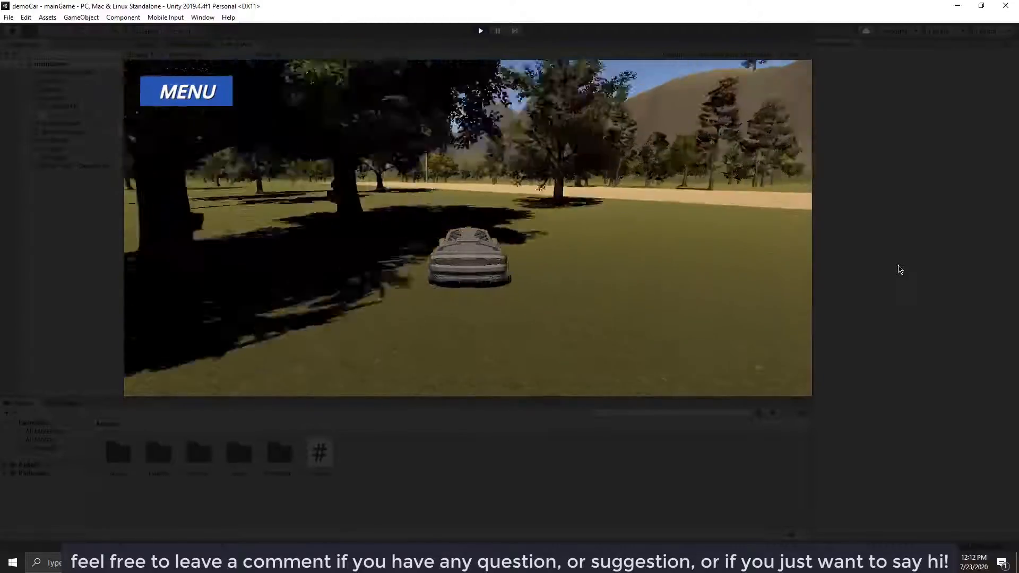
{"action": "key", "text": "Right"}
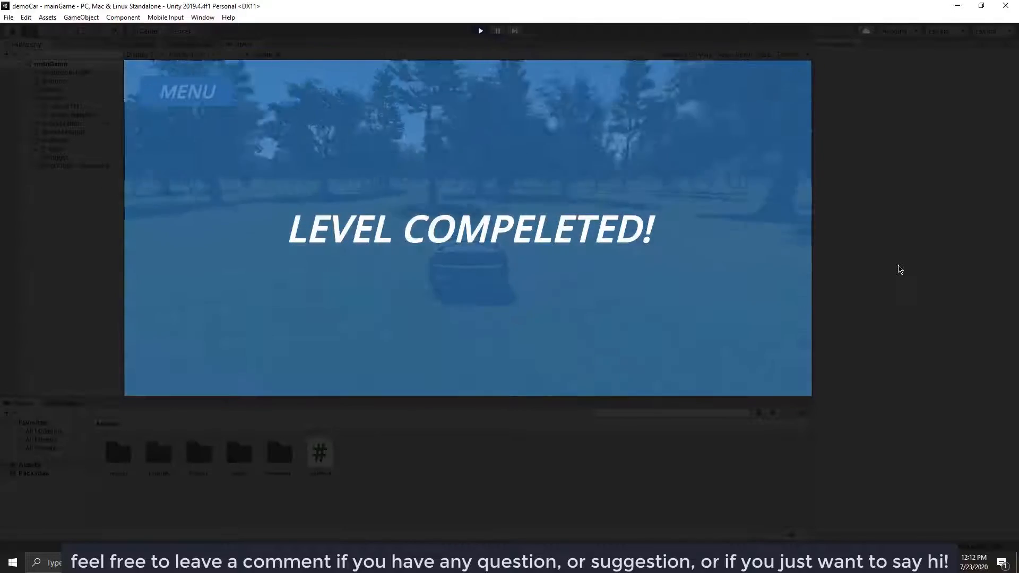